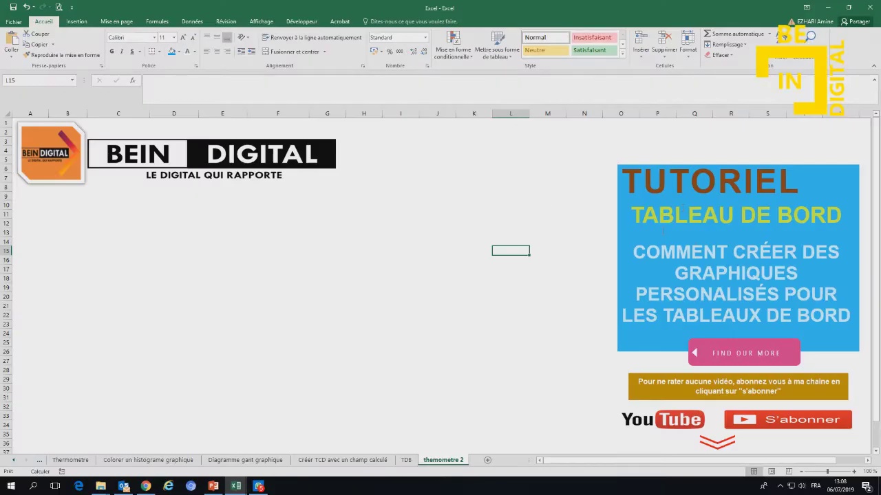
- Select the tutorial banner and subscription graphics in turn, then return to the worksheet cells
left_click(734, 183)
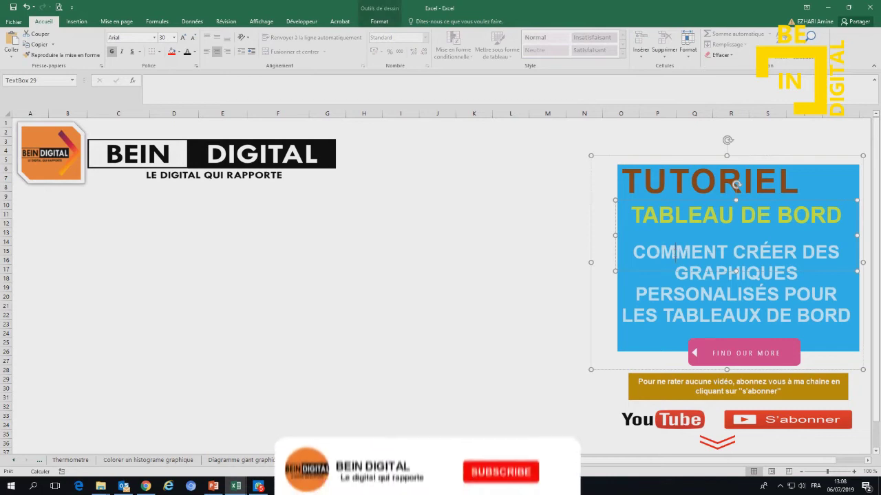
left_click(742, 417)
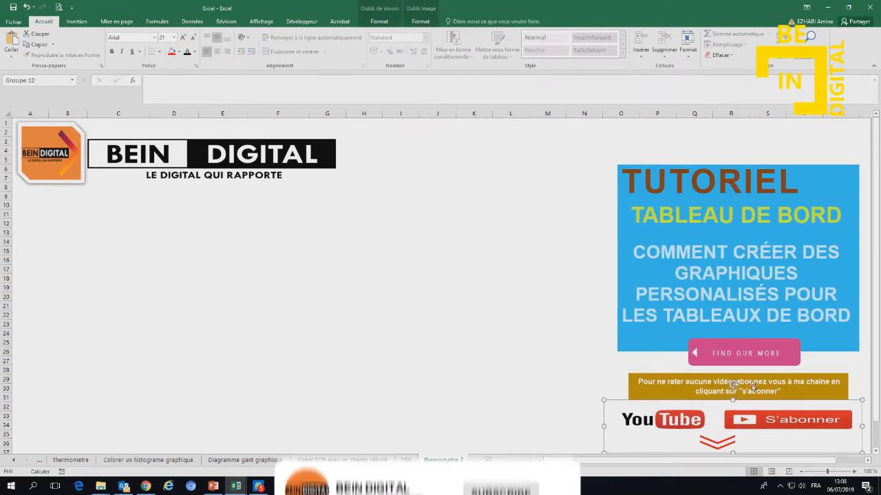
left_click(750, 385)
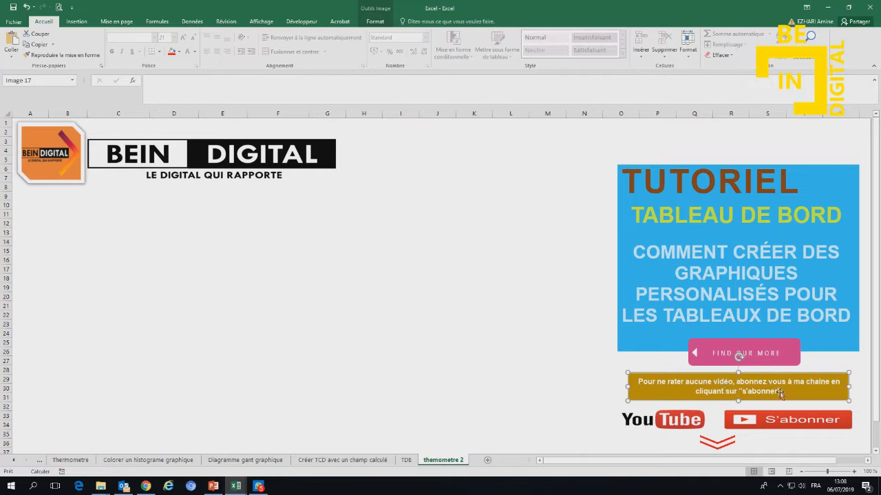
left_click(75, 230)
- Merge cells B11:D11 into one centred title cell
left_click(70, 225)
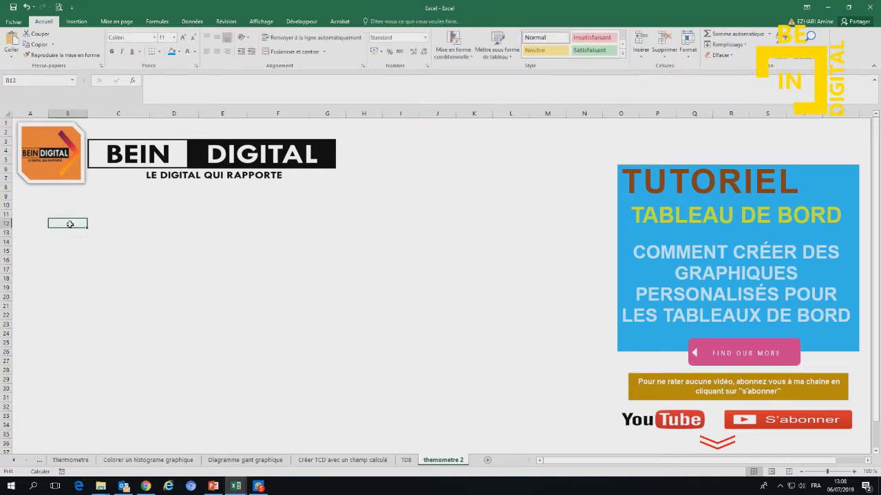
left_click(69, 214)
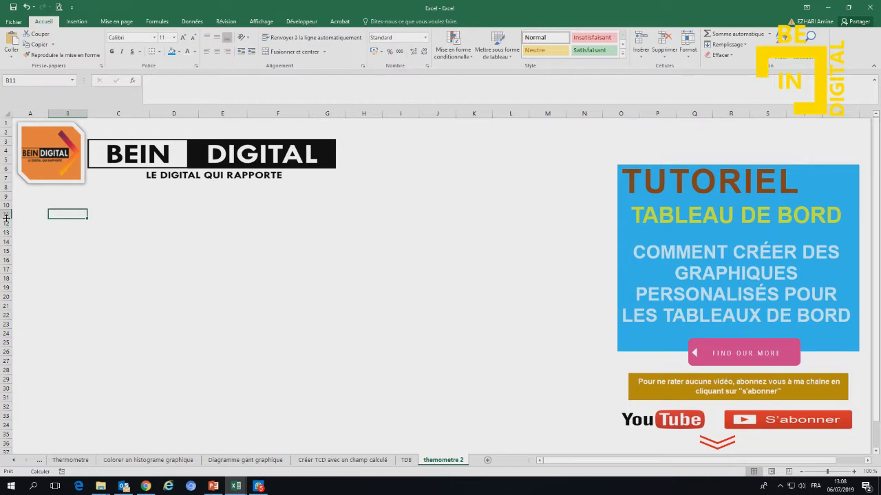
left_click_drag(65, 215, 128, 216)
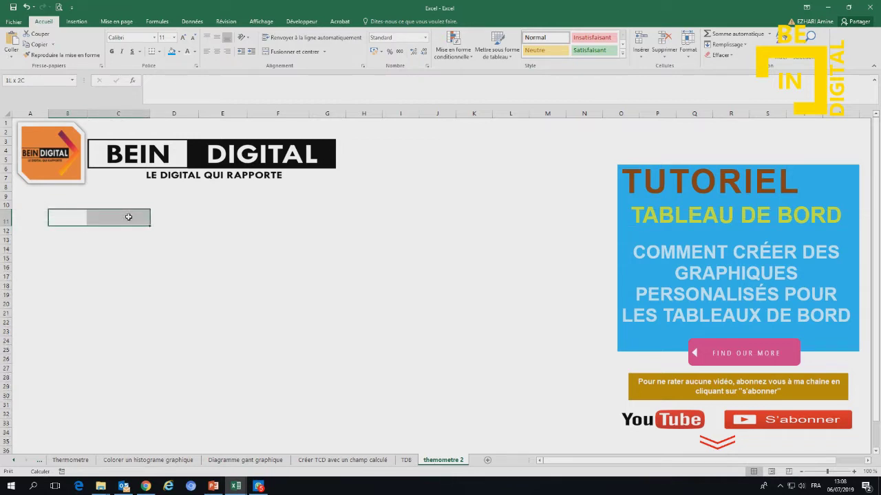
left_click(289, 51)
left_click_drag(132, 221, 172, 216)
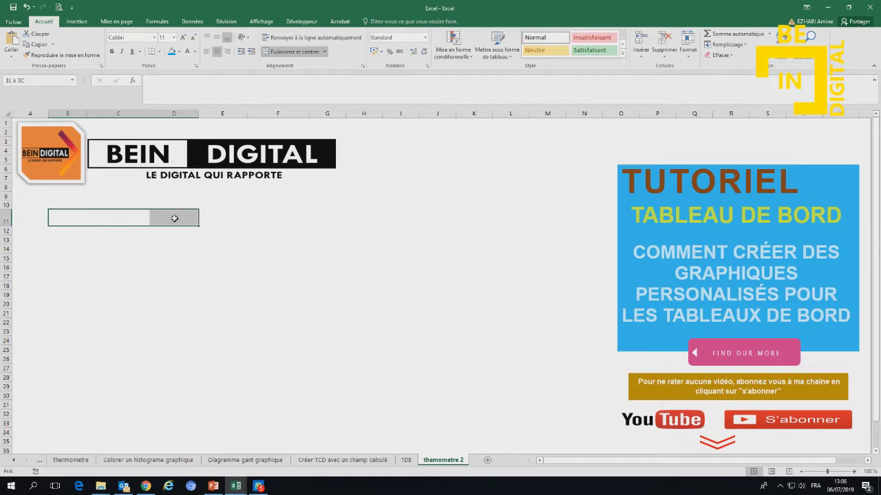
left_click(285, 52)
left_click(285, 53)
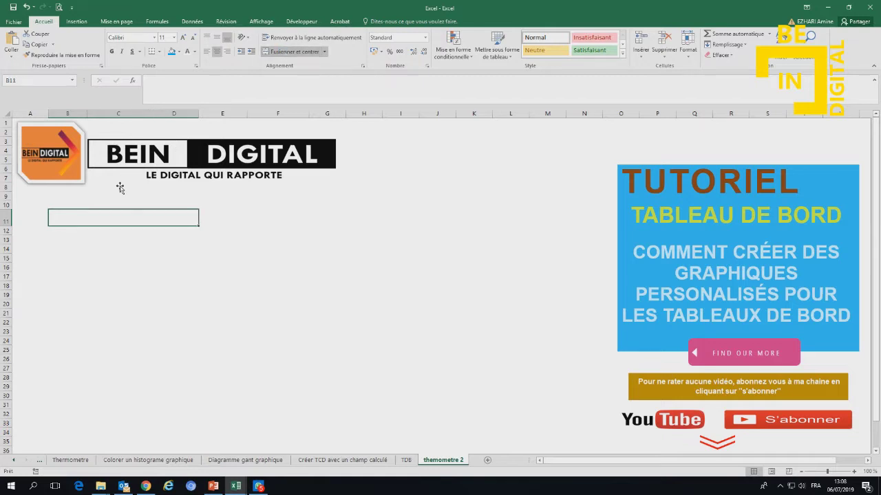
- Type the title 'SITUATION DE L'ANNEE' in the merged cell, fixing the typos
type("Situation de")
key("BackSpace")
key("BackSpace")
key("BackSpace")
key("BackSpace")
key("BackSpace")
key("BackSpace")
key("BackSpace")
key("BackSpace")
key("BackSpace")
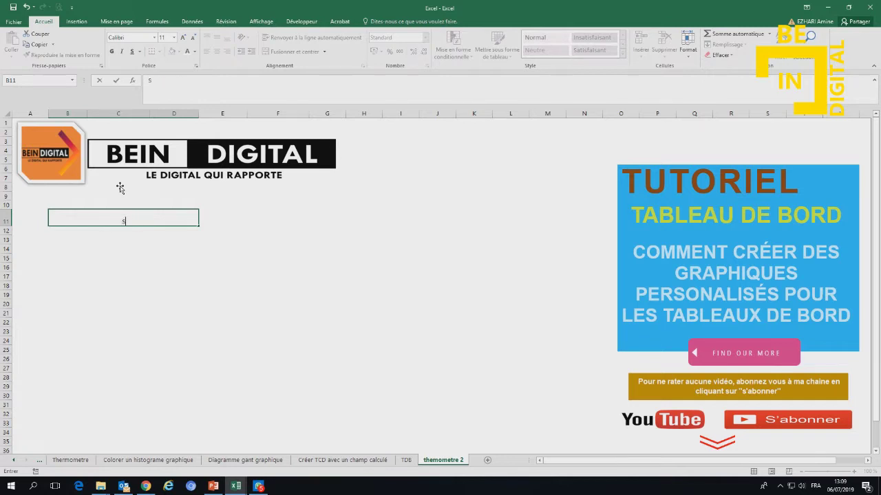
type("UATION DE L4ANN2E")
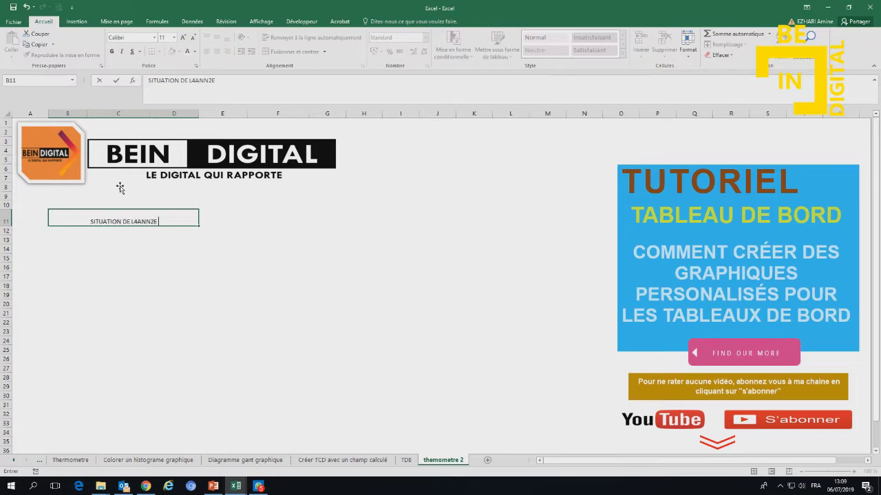
key("BackSpace")
type("'")
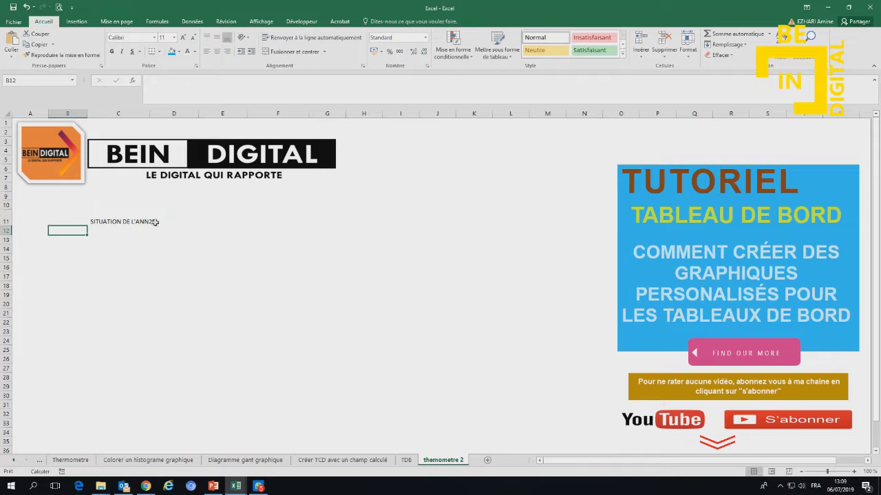
left_click(150, 222)
key("Delete")
type("E")
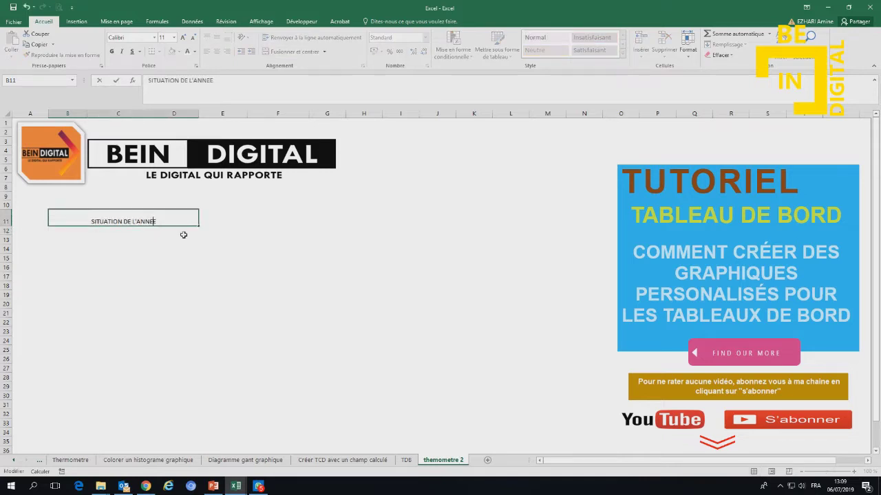
left_click(176, 260)
- Middle-align the title cell and fill it dark brown
left_click(124, 217)
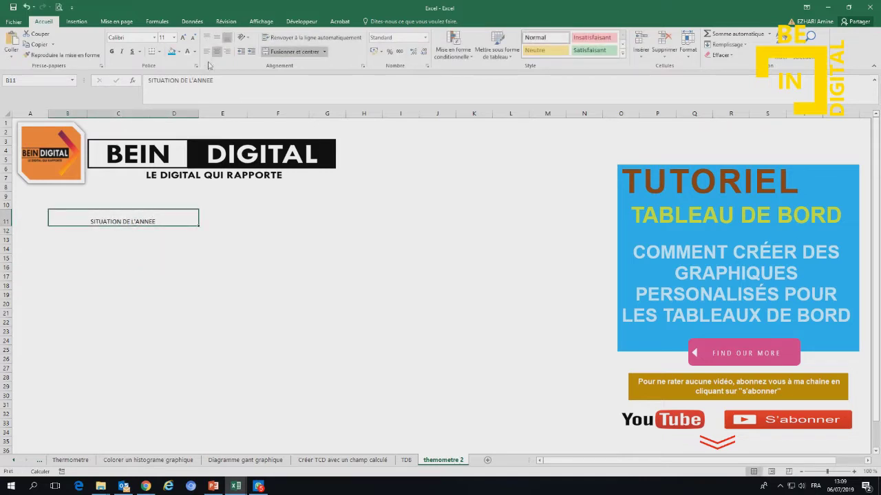
left_click(217, 38)
left_click(179, 51)
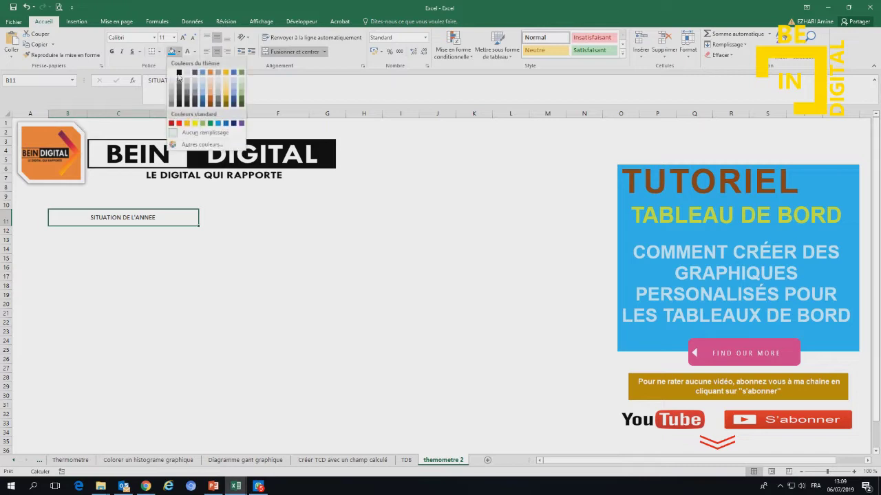
left_click(210, 103)
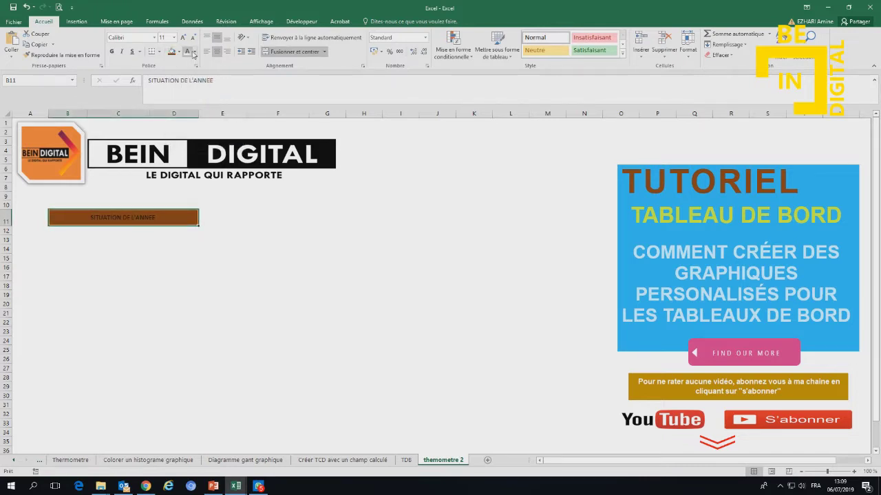
- Set the title font to Arial, bold, and enlarge it to size 16
left_click(155, 37)
key("Down")
key("Down")
key("Down")
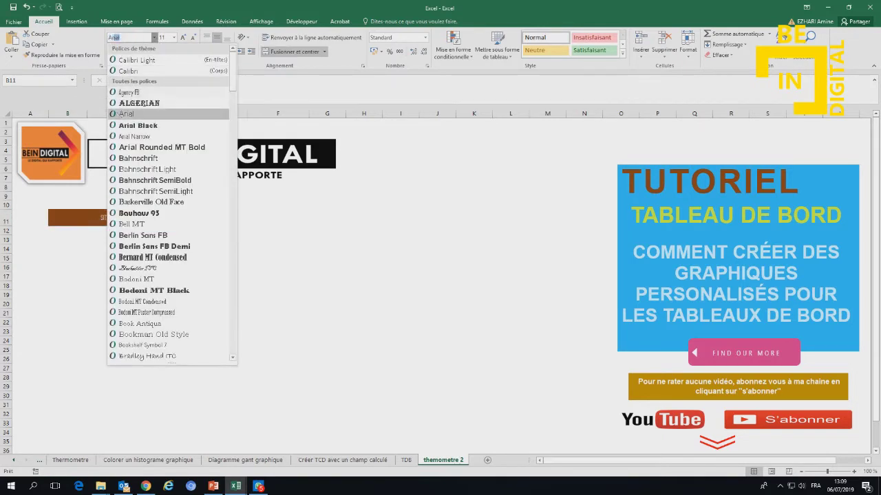
left_click(126, 114)
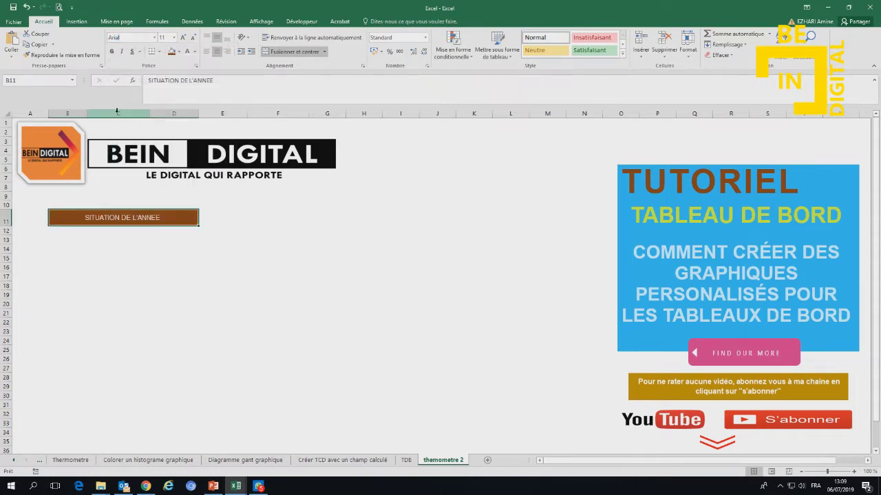
left_click(182, 38)
left_click(112, 52)
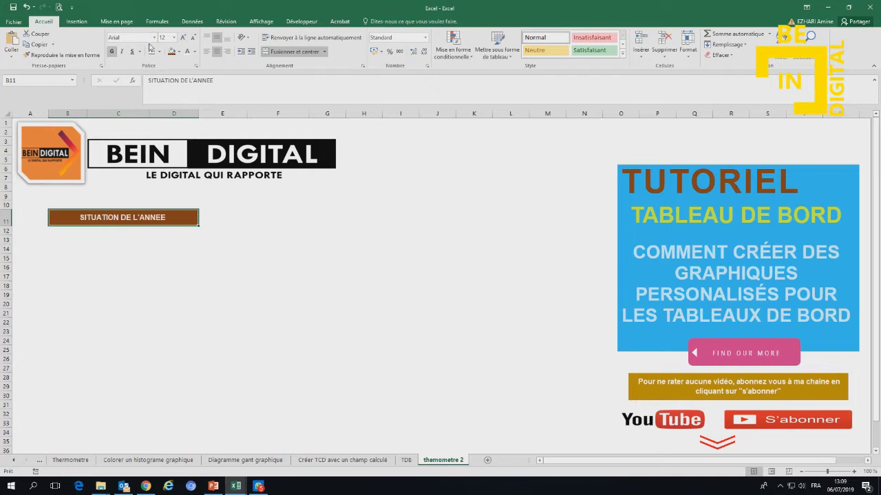
left_click(183, 38)
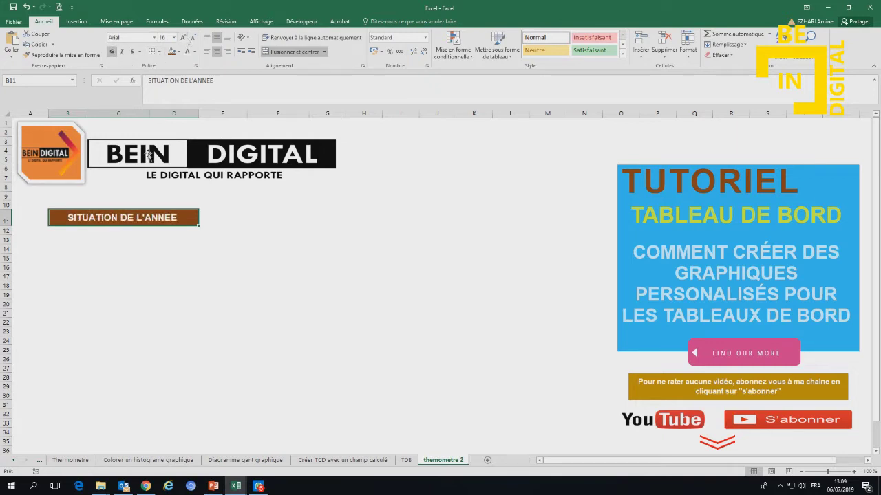
left_click(117, 275)
left_click(67, 242)
left_click_drag(67, 244, 59, 241)
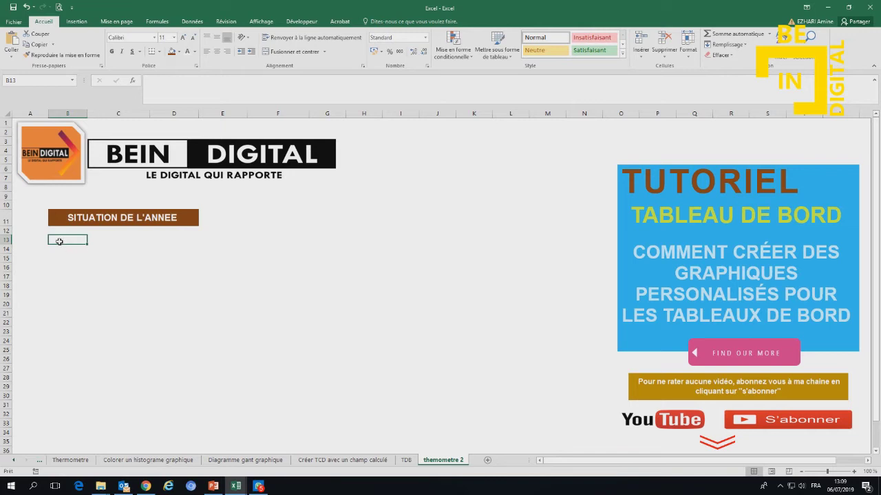
- Enter the headers 'Mois' in B13 and 'Budget consommé' in C13
type("Mois")
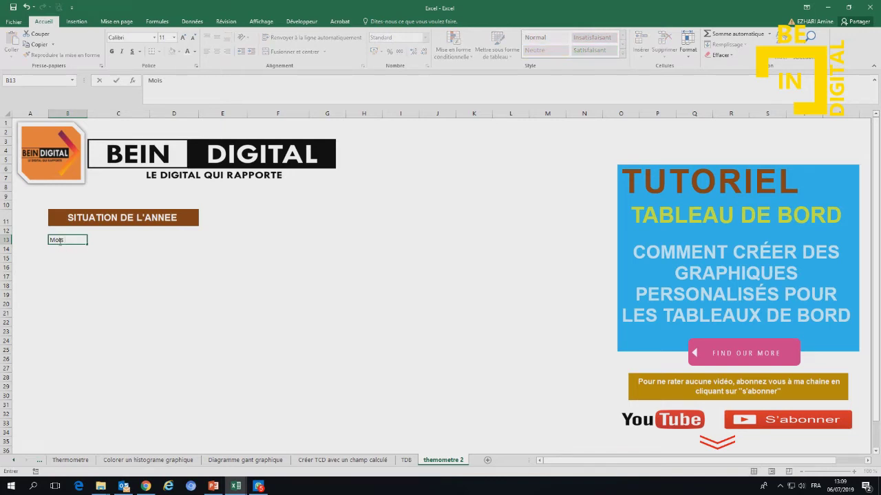
key("Tab")
type("Bu")
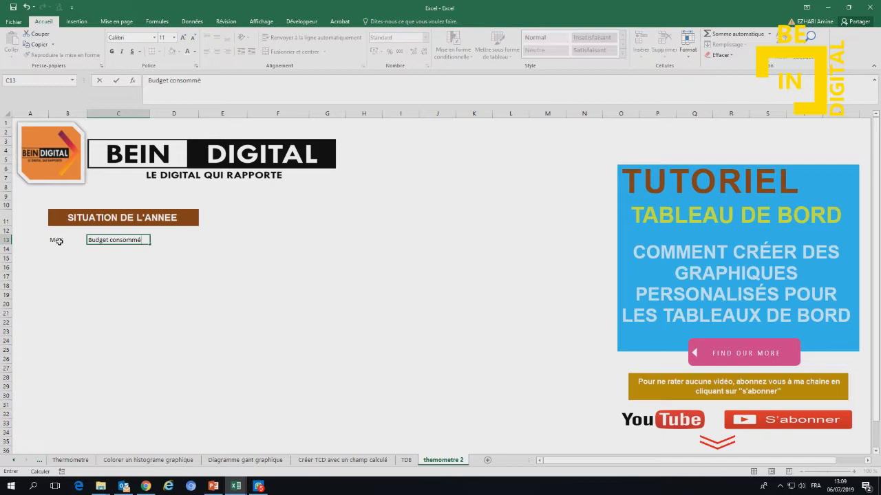
key("Return")
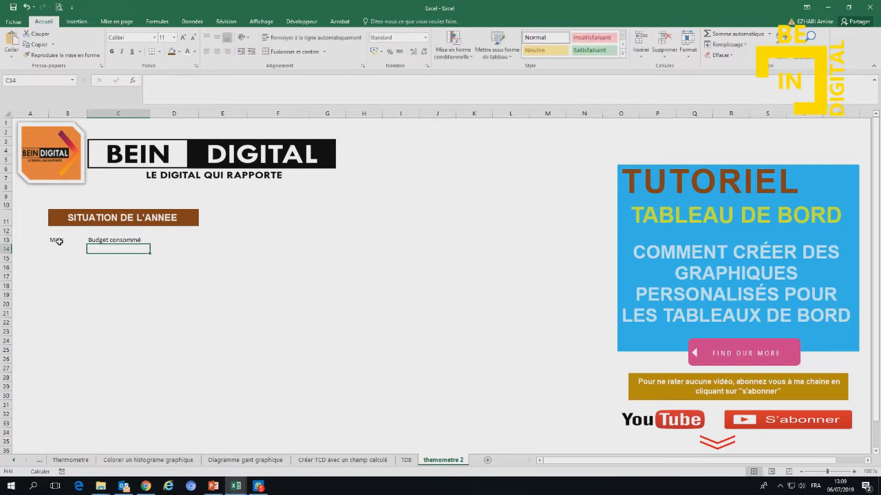
mouse_move(54, 239)
left_mouse_down()
mouse_move(97, 240)
mouse_move(157, 331)
left_mouse_up()
- Fill the months Janvier through Décembre down B14:B25 and select B13:C25
left_click(74, 249)
type("Janvier")
key("Return")
left_click(77, 250)
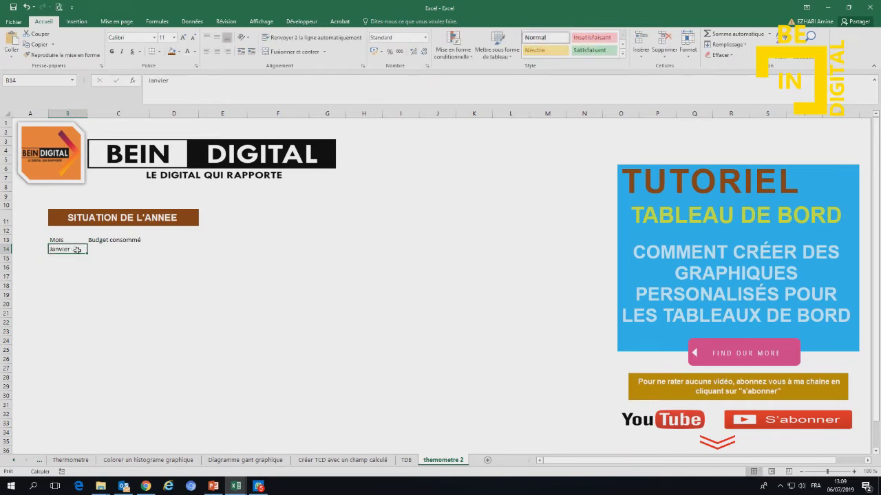
mouse_move(86, 254)
left_mouse_down()
mouse_move(82, 370)
mouse_move(81, 310)
mouse_move(81, 357)
left_mouse_up()
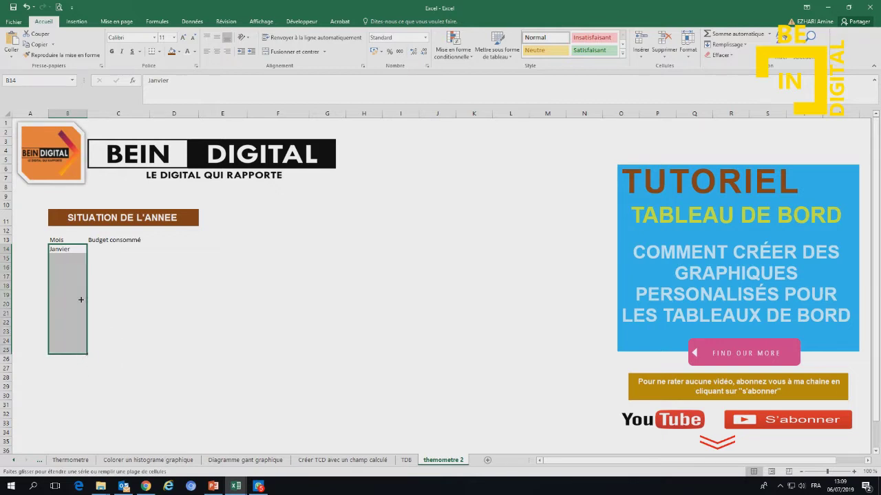
left_click_drag(56, 240, 97, 350)
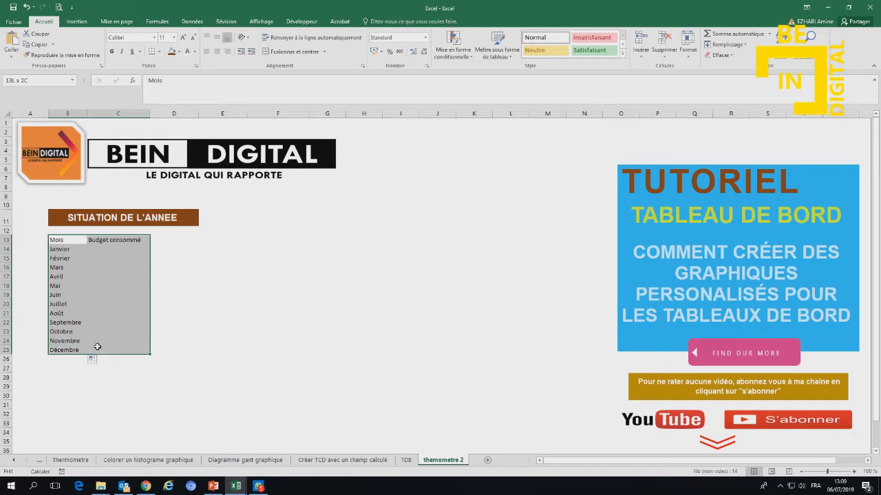
left_click(77, 21)
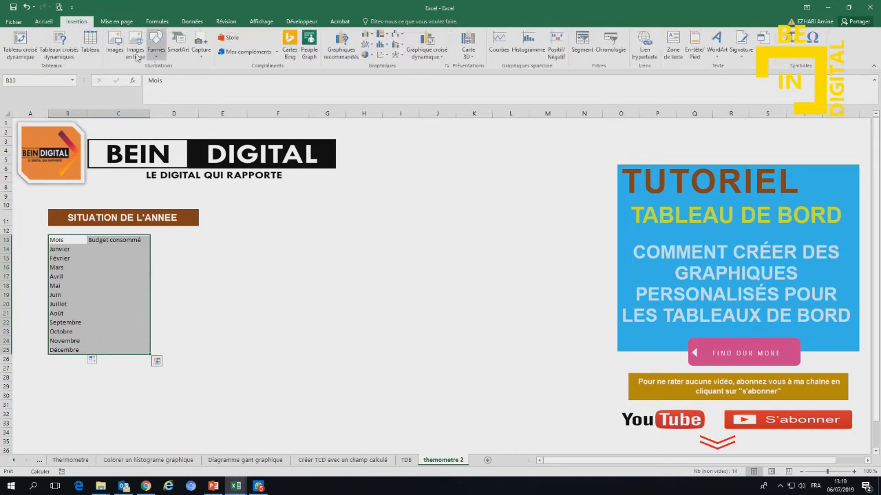
- Turn B13:C25 into a table with headers and make rows 13–25 taller
left_click(90, 44)
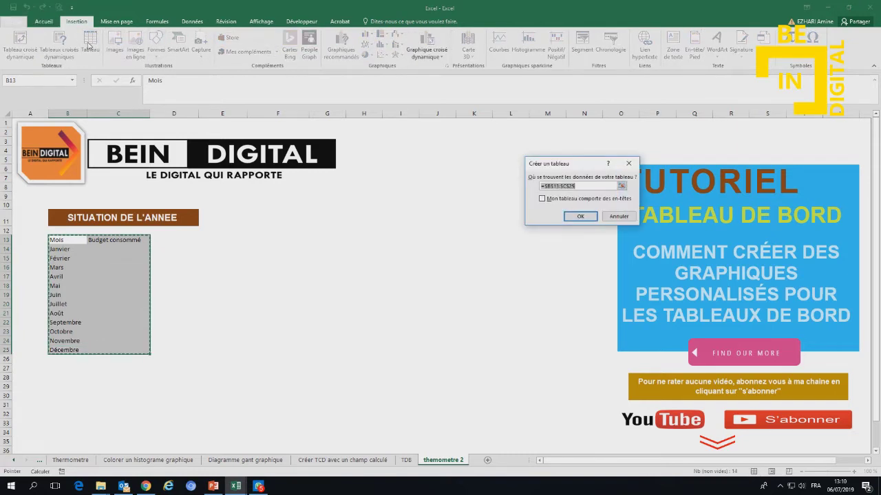
left_click(580, 216)
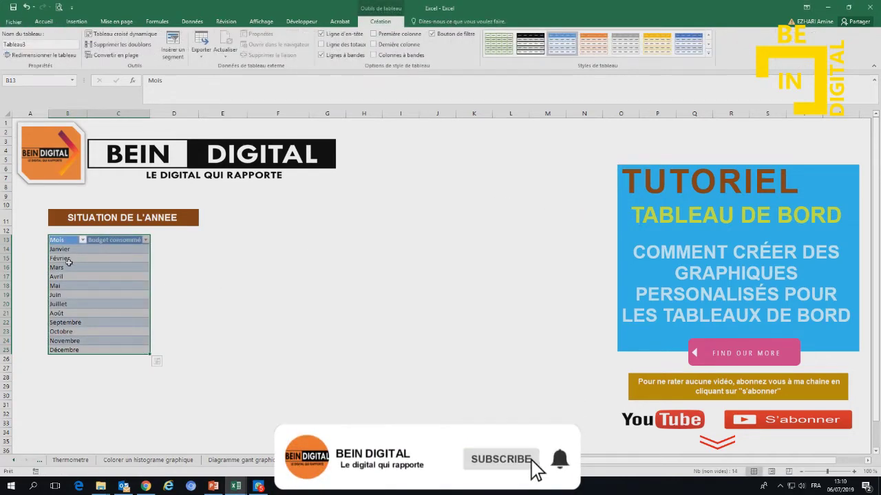
left_click_drag(5, 239, 5, 359)
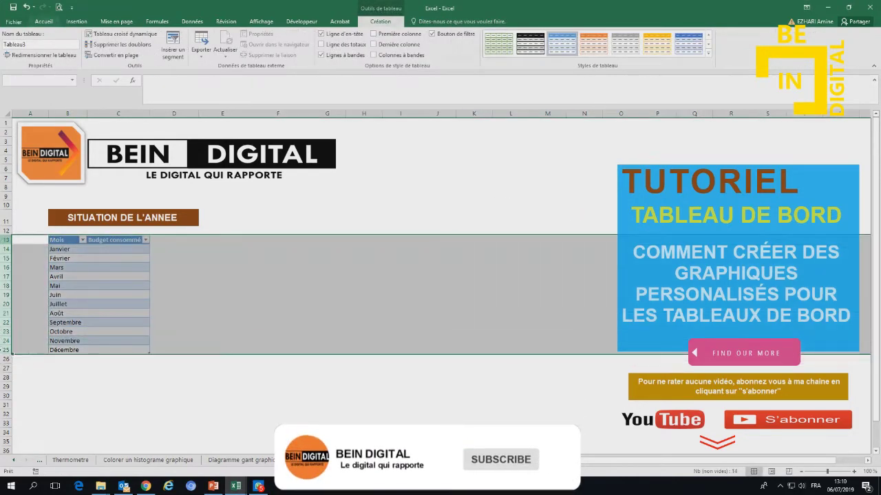
left_click_drag(6, 327, 7, 333)
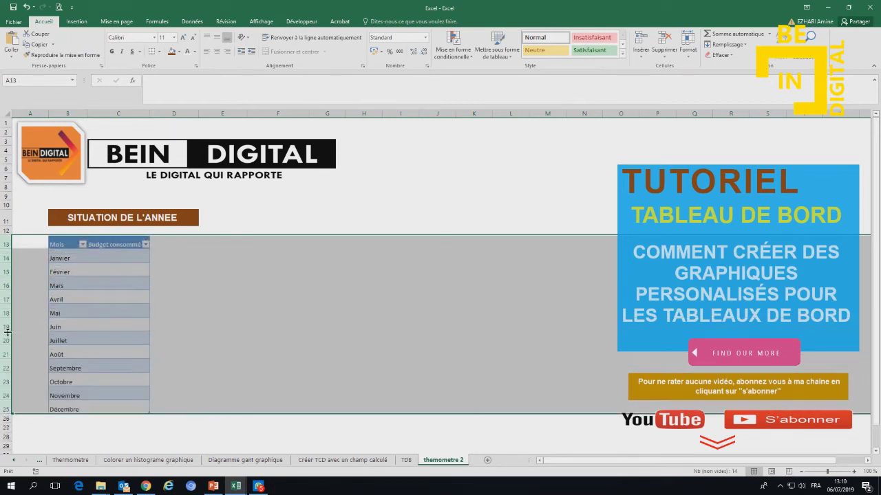
- Centre the text in all the table's cells
left_click(69, 286)
mouse_move(58, 245)
left_mouse_down()
mouse_move(153, 399)
mouse_move(137, 409)
left_mouse_up()
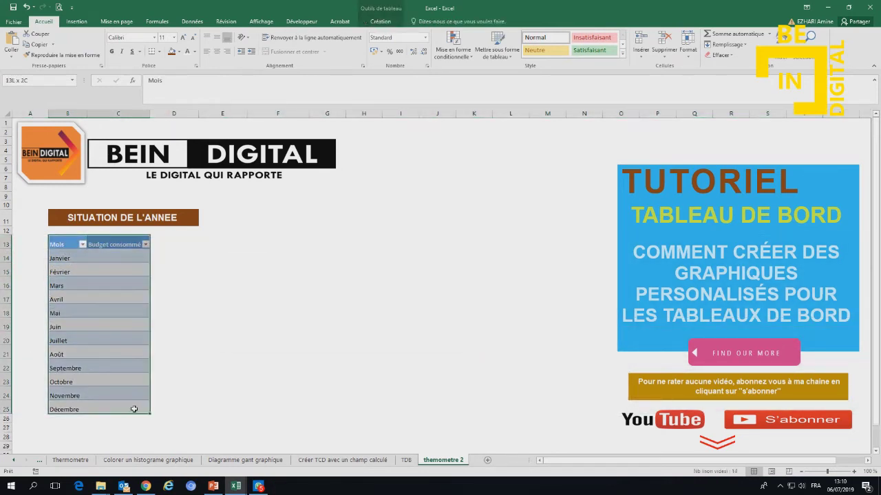
left_click(217, 51)
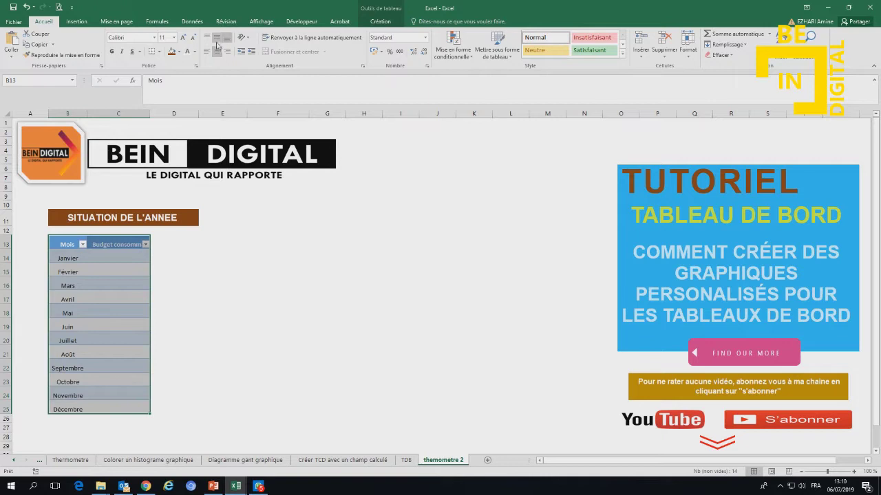
left_click_drag(117, 256, 115, 409)
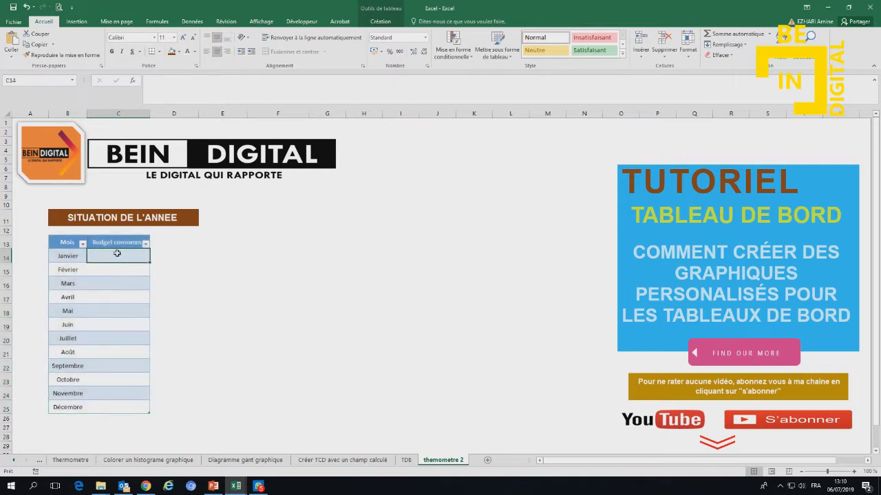
right_click(115, 410)
- Format the budget cells as euro currency and enter 4000 for Janvier in C14
left_click(150, 380)
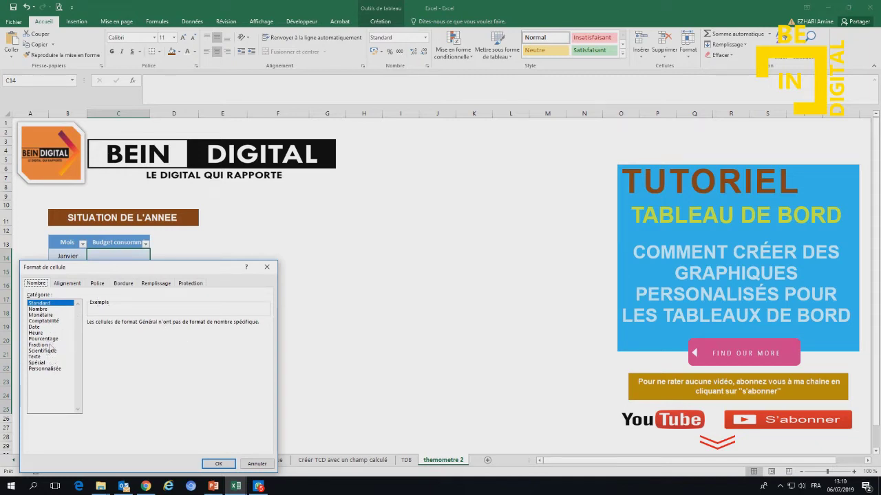
left_click(41, 315)
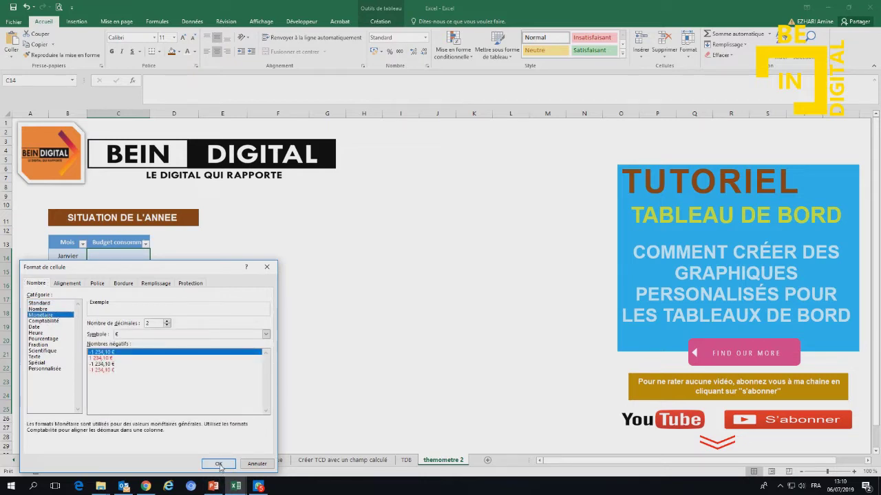
left_click(218, 465)
left_click(124, 255)
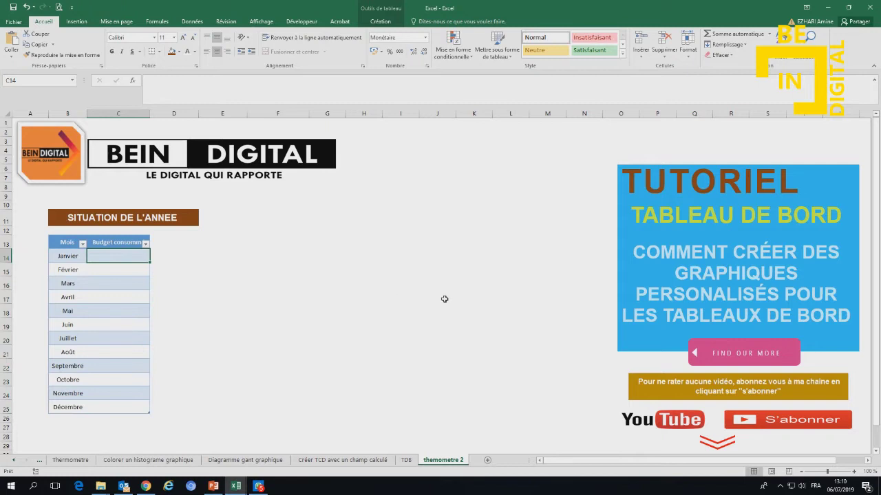
type("4000")
key("Return")
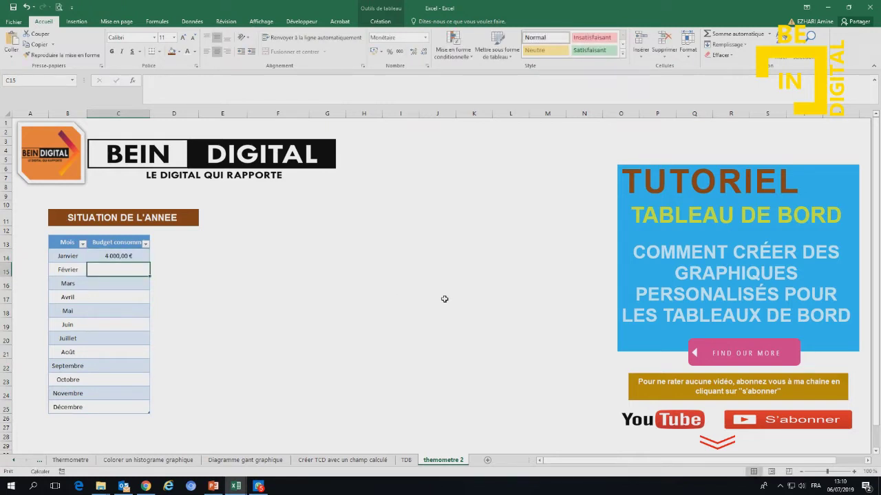
- Reduce the budget column's currency format to 0 decimal places
left_click_drag(133, 259, 125, 407)
right_click(126, 407)
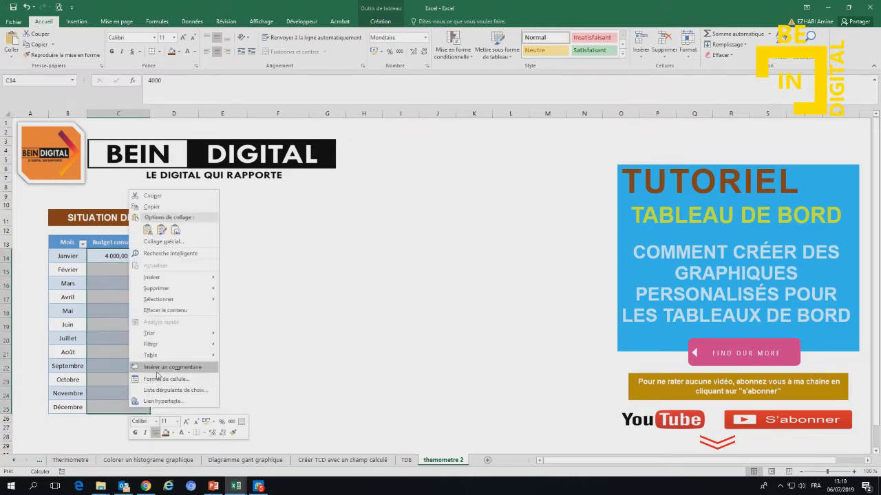
left_click(157, 381)
left_click(175, 325)
left_click(174, 325)
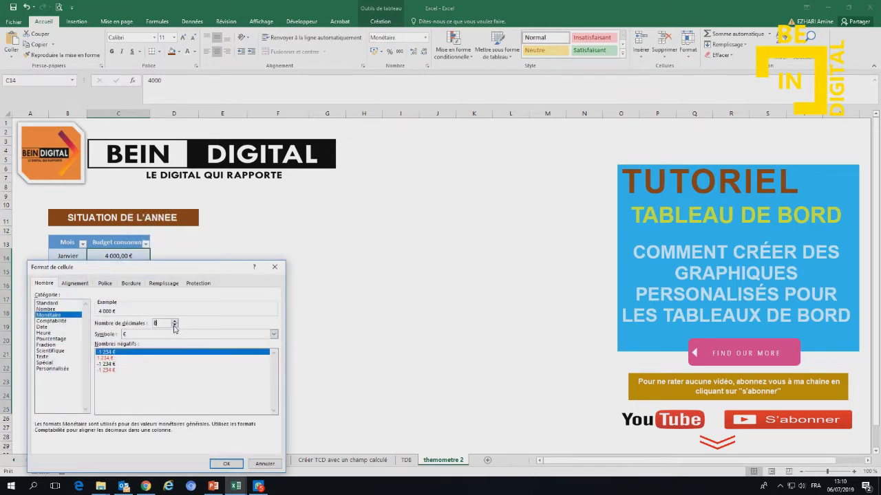
left_click(226, 463)
left_click(129, 269)
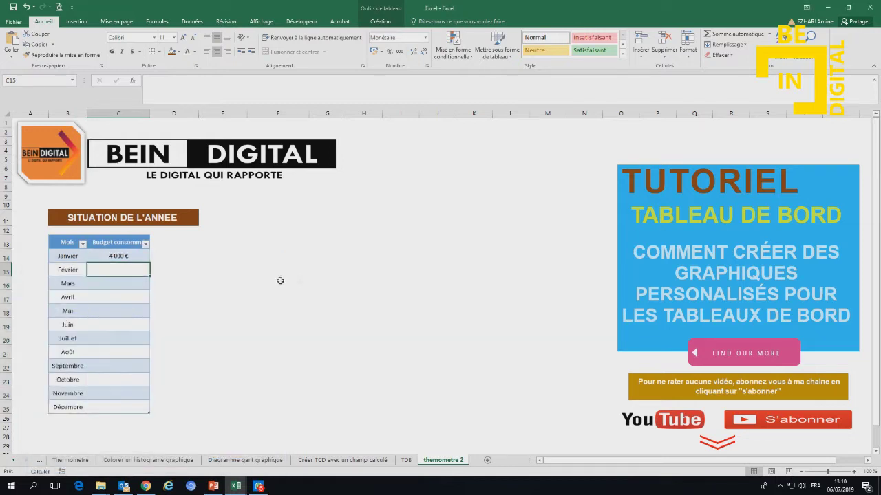
- Enter 9 000, 8 000 and 6 000 € for Février, Mars and Avril
type("9000")
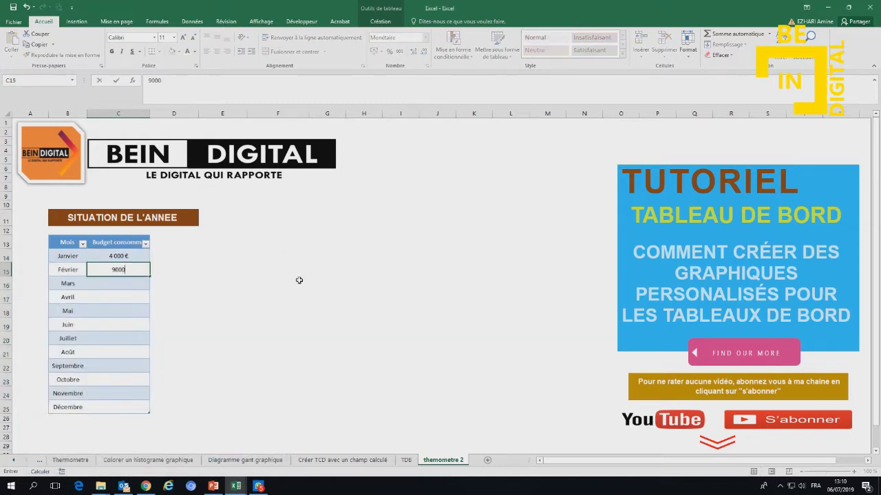
key("Return")
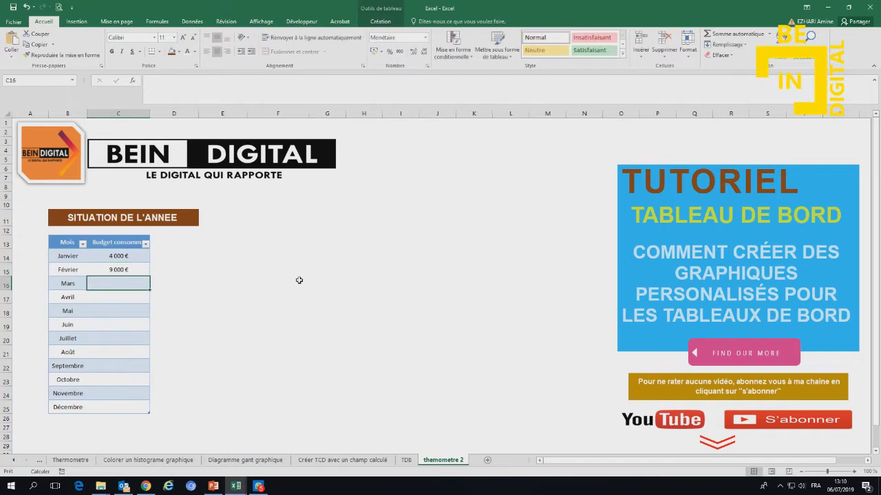
type("8000")
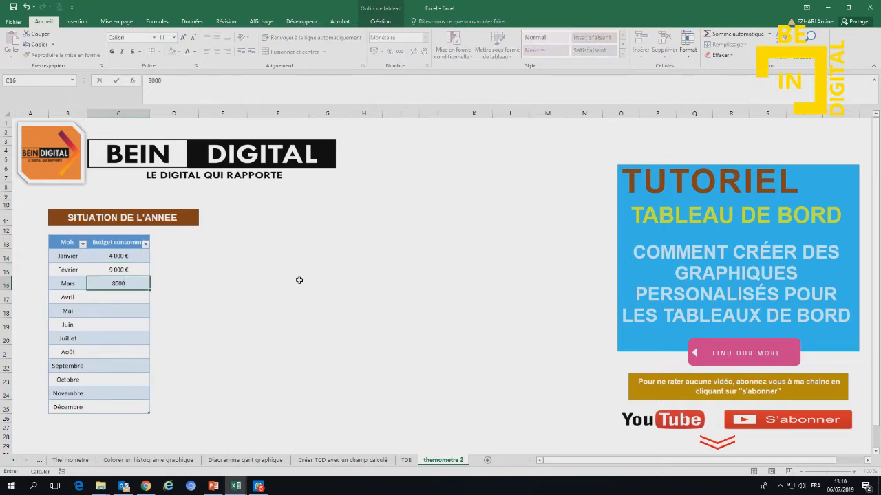
key("Return")
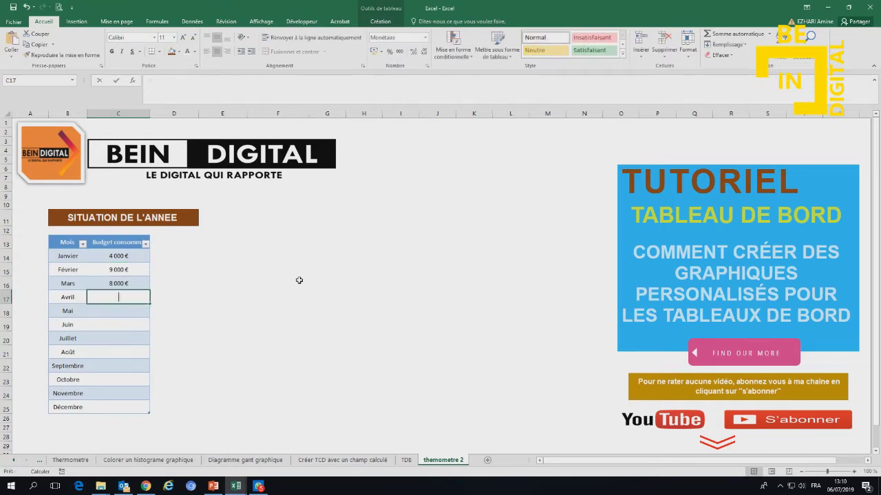
type("6000")
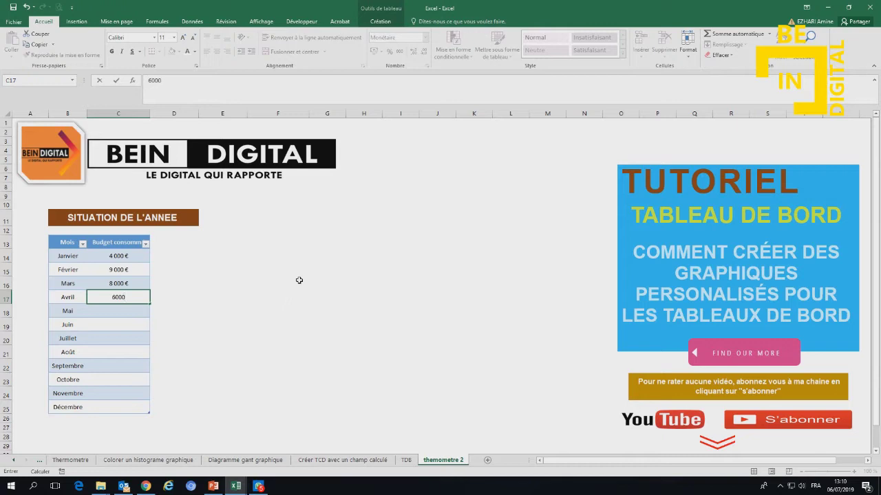
key("Return")
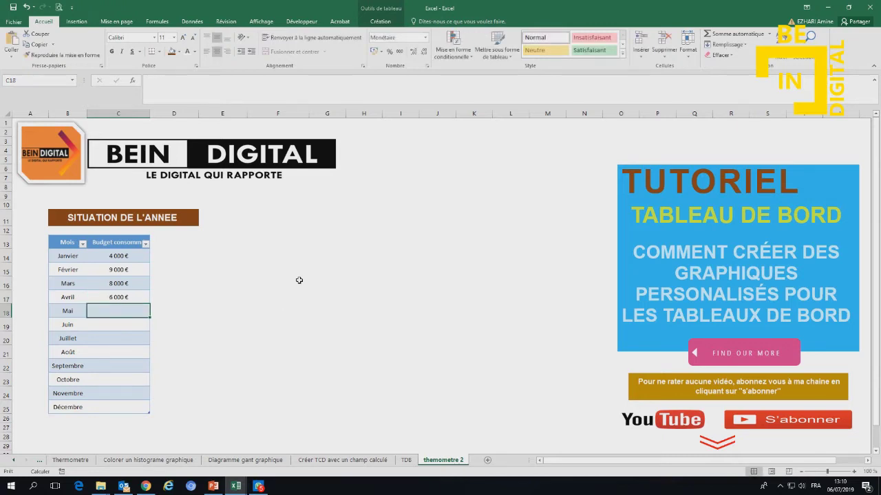
- Enter 10 000 € for Mai and 5 000 € for Juin, removing the extra zeros
type("100000")
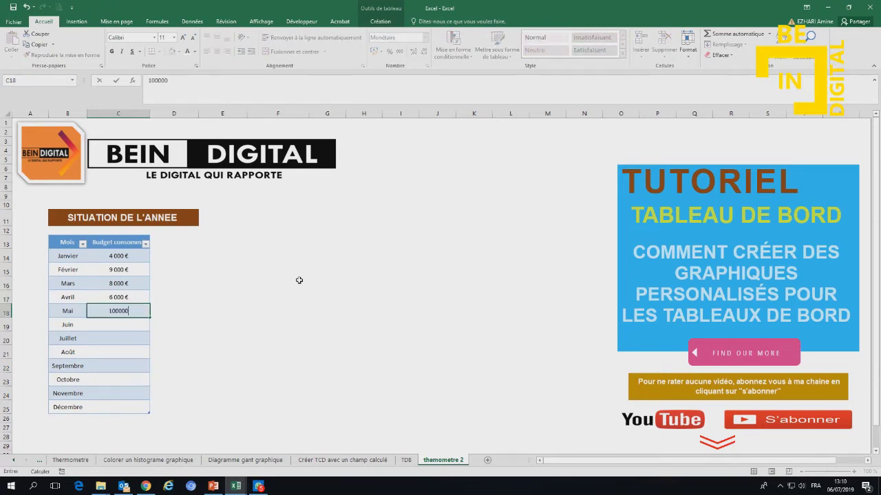
key("BackSpace")
key("Return")
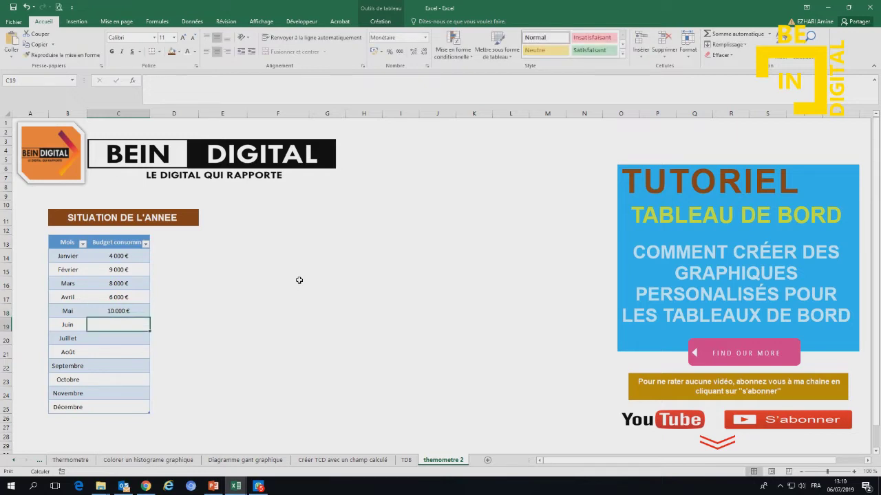
type("50 000 €")
key("Return")
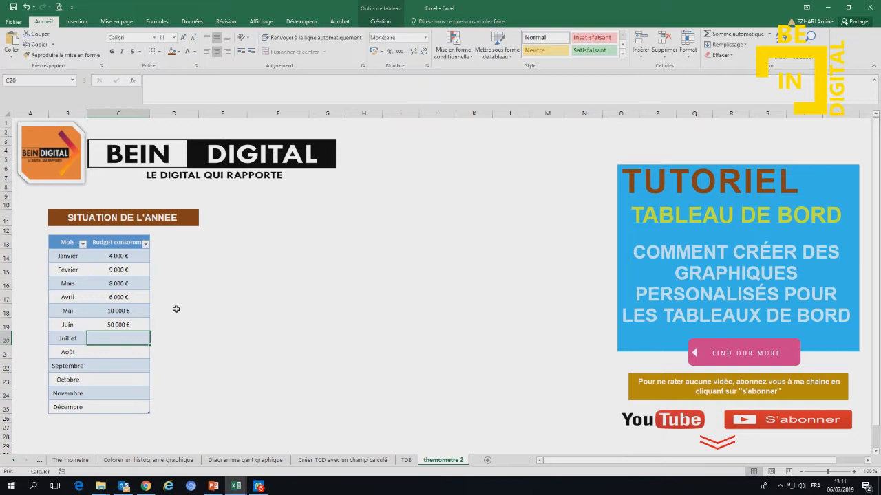
double_click(112, 324)
key("BackSpace")
key("Return")
left_click(205, 256)
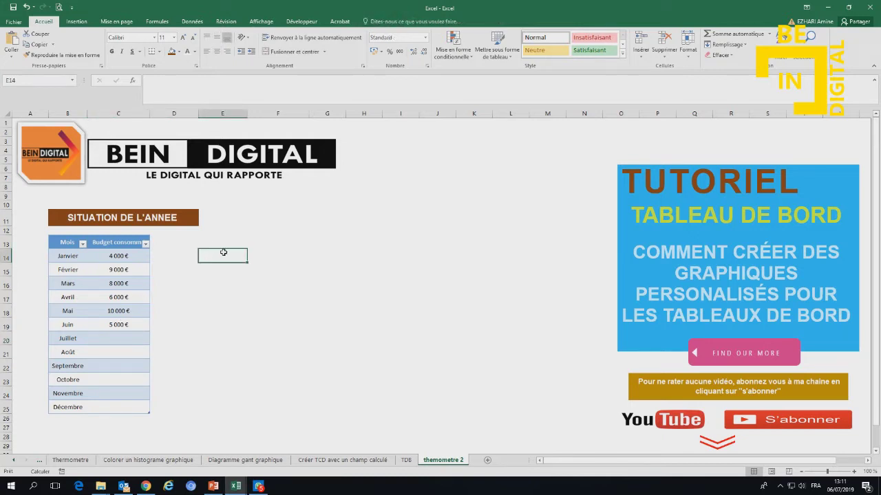
- Type the labels Budget, Consommé and % into E14, E15 and E16
type("Budget")
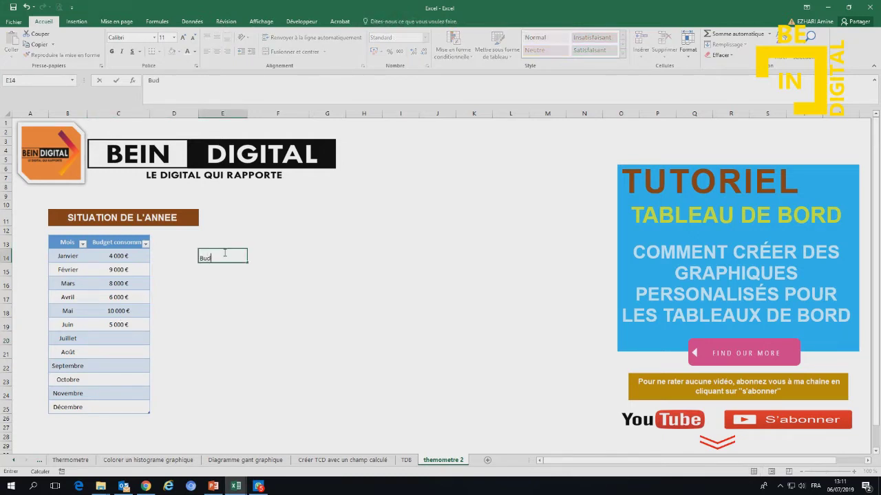
key("Return")
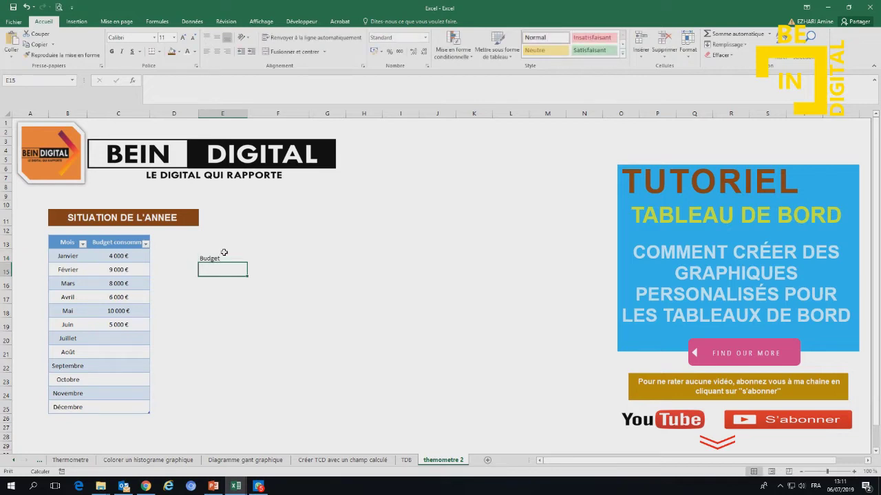
type("Consommé")
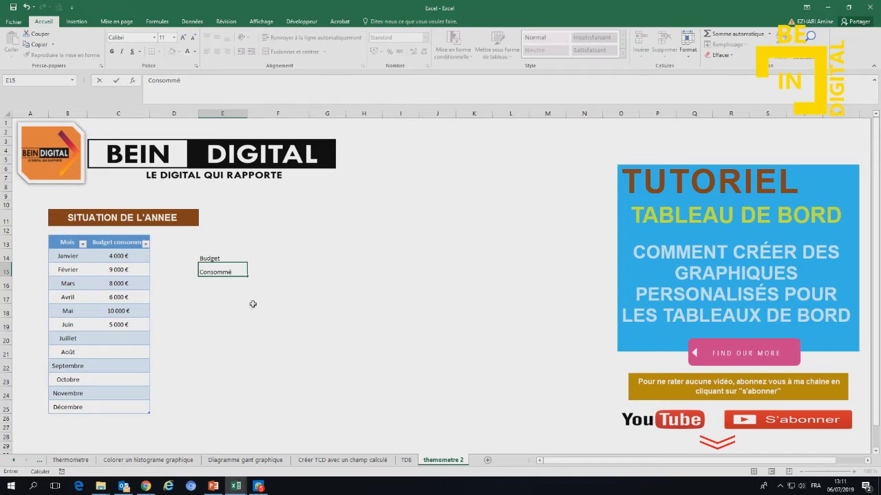
left_click(216, 282)
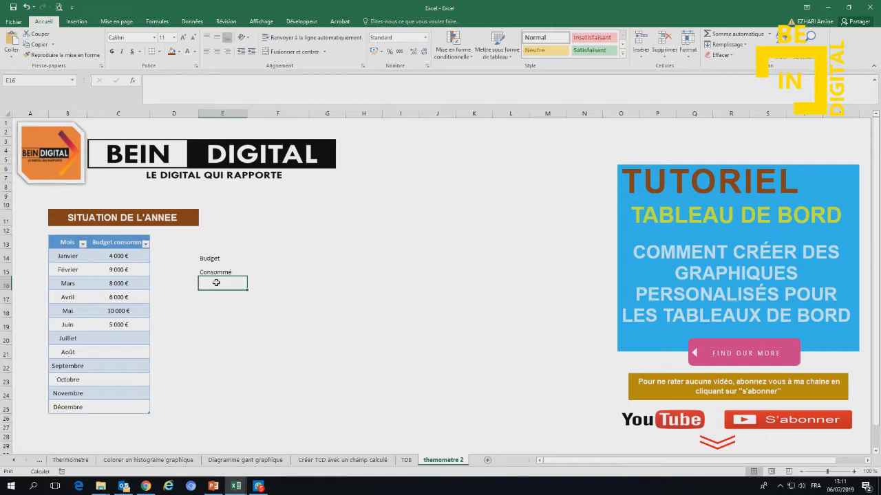
type("%")
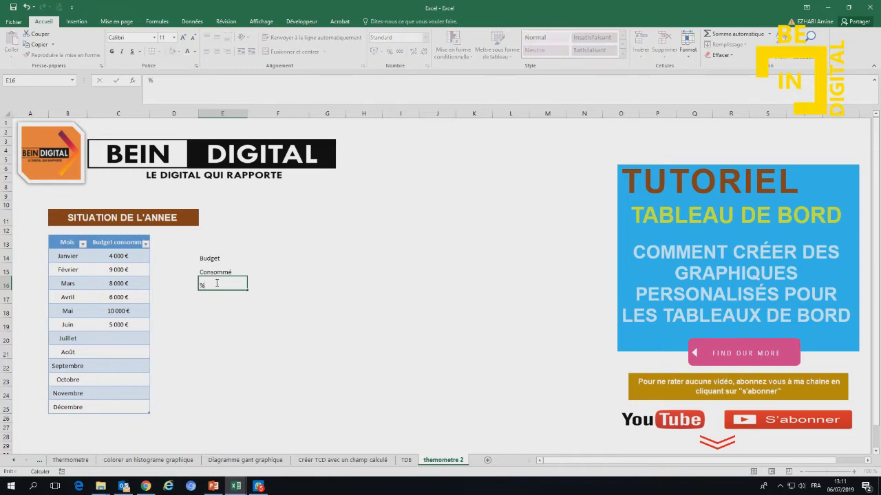
key("Return")
left_click(263, 255)
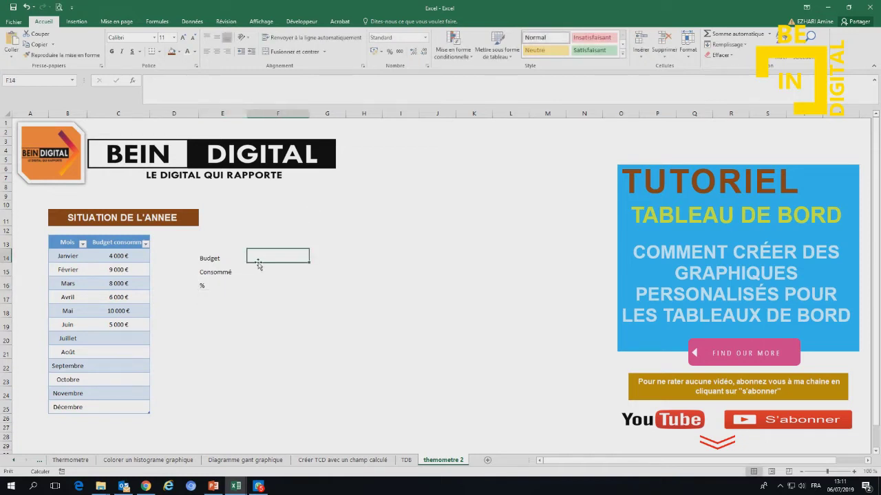
left_click_drag(256, 257, 270, 271)
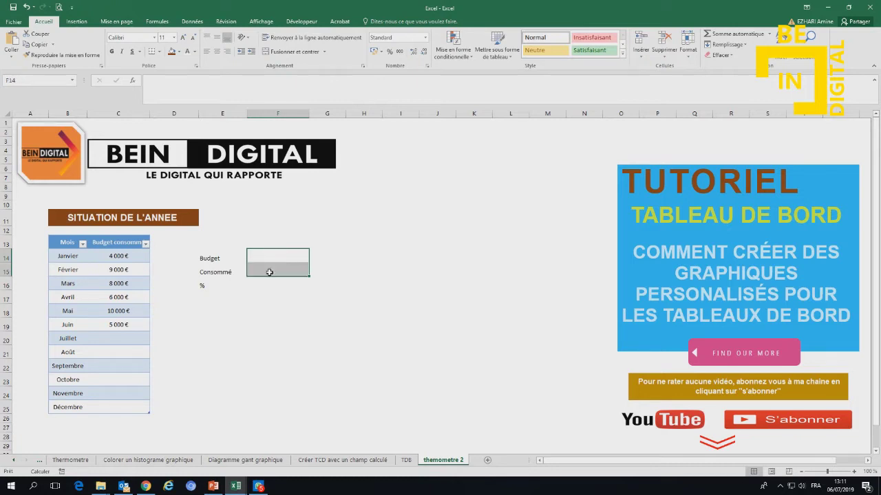
- Copy C14's euro currency formatting onto F14:F15 with Format Painter
right_click(270, 272)
left_click(300, 428)
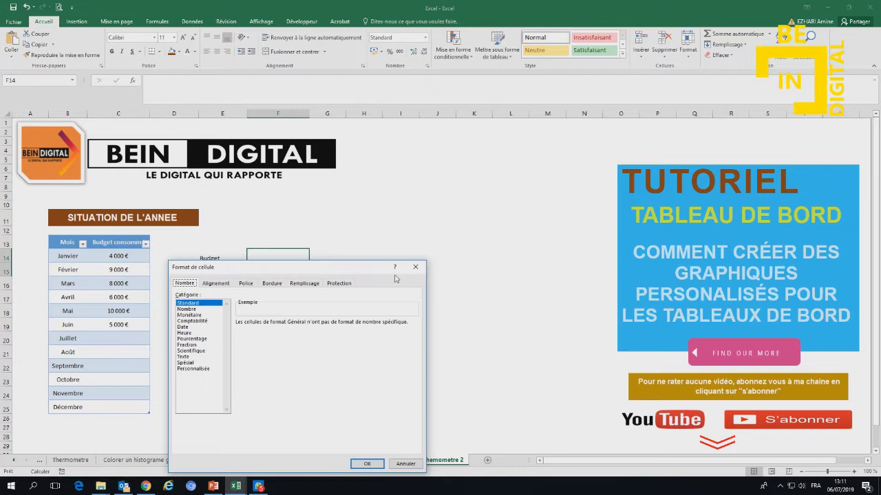
left_click(416, 267)
left_click(117, 256)
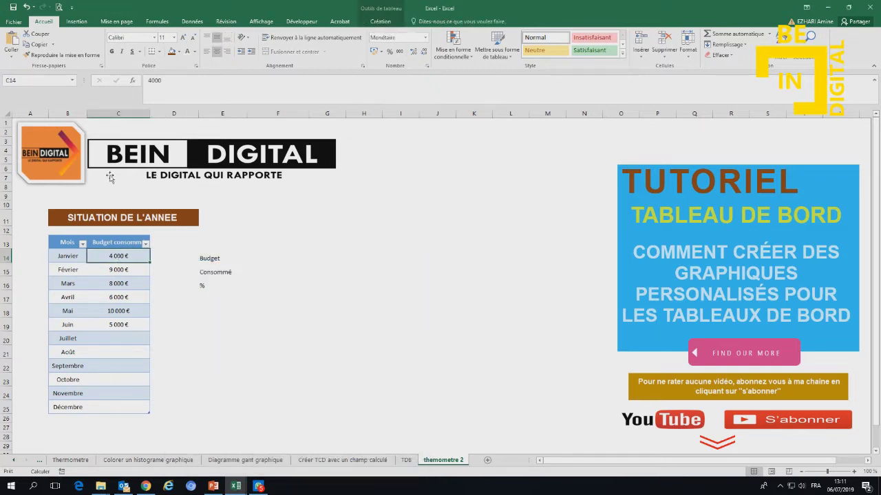
left_click(62, 55)
left_click(267, 259)
left_click_drag(266, 259, 275, 271)
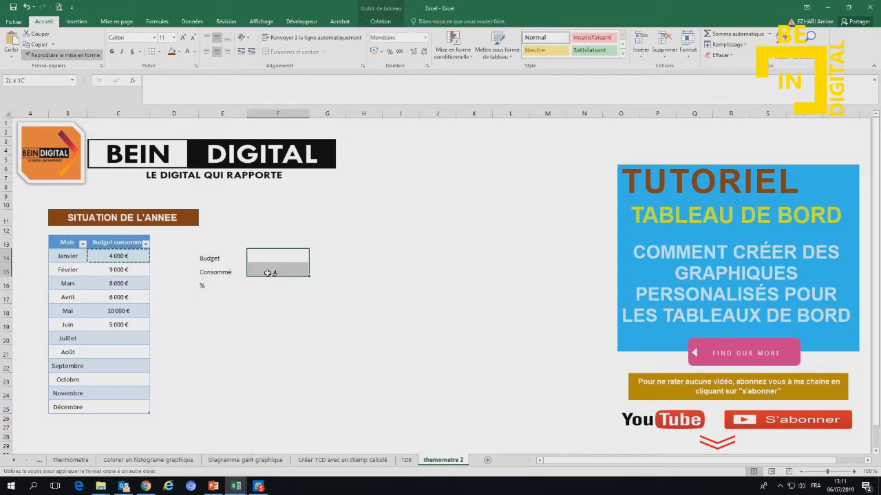
- Enter a 100 000 € budget in F14 and sum the Budget consommé column into F15 (42 000 €)
type("100000")
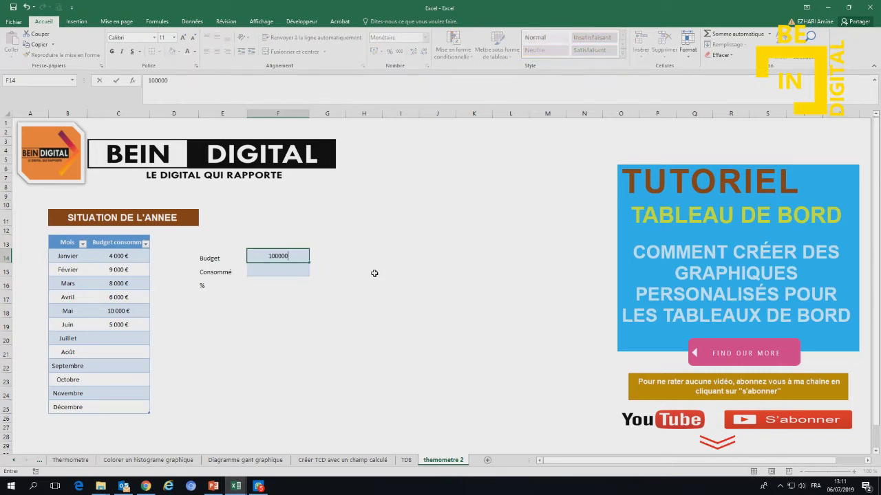
key("Return")
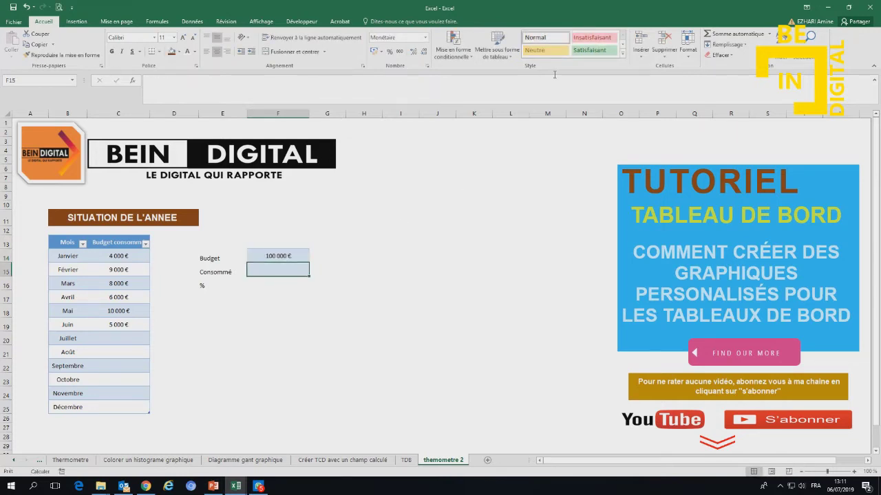
left_click(735, 33)
mouse_move(119, 256)
left_mouse_down()
mouse_move(126, 311)
mouse_move(113, 410)
left_mouse_up()
key("Return")
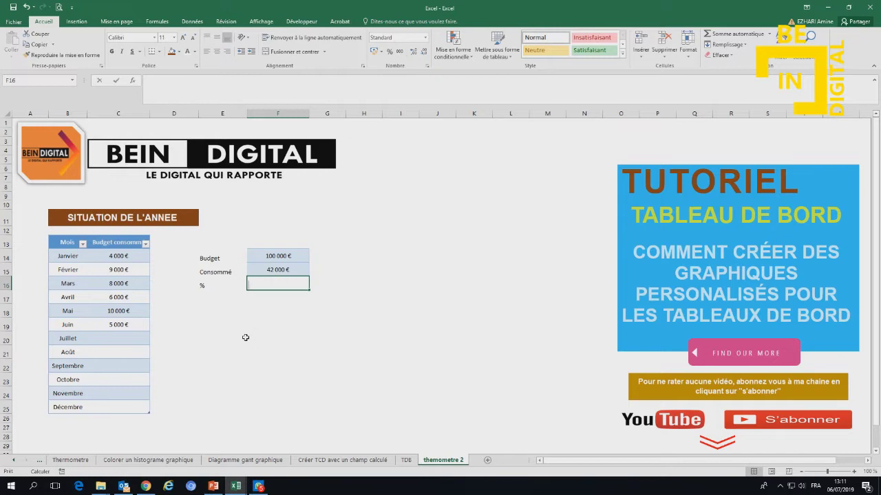
- Compute F16 as =F15/F14 and format it as a percentage showing 42,00%
type("=")
left_click(282, 271)
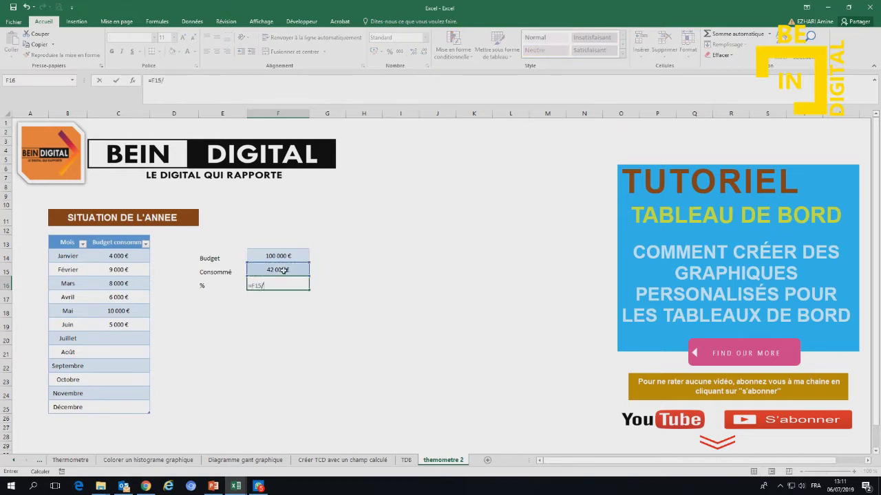
left_click(288, 256)
key("Return")
left_click(287, 285)
right_click(289, 286)
left_click(333, 246)
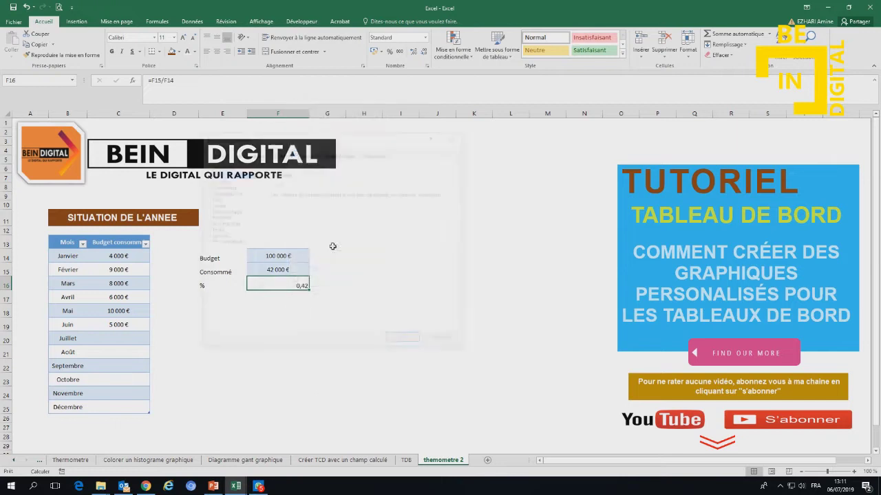
left_click(237, 212)
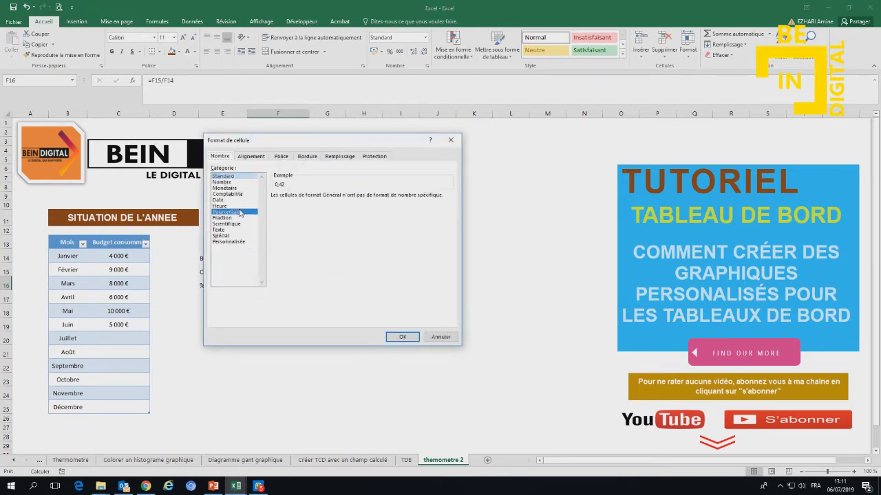
left_click(403, 338)
- Paint the value cells' formatting onto the Budget and Consommé labels
mouse_move(214, 259)
left_mouse_down()
mouse_move(262, 282)
mouse_move(262, 272)
left_mouse_up()
left_click(258, 282)
left_click(26, 55)
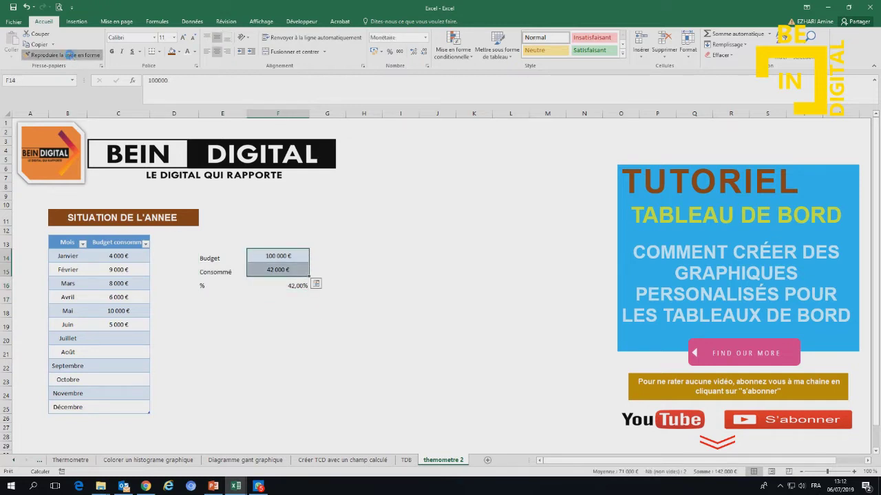
mouse_move(214, 257)
left_mouse_down()
mouse_move(232, 273)
mouse_move(292, 284)
left_mouse_up()
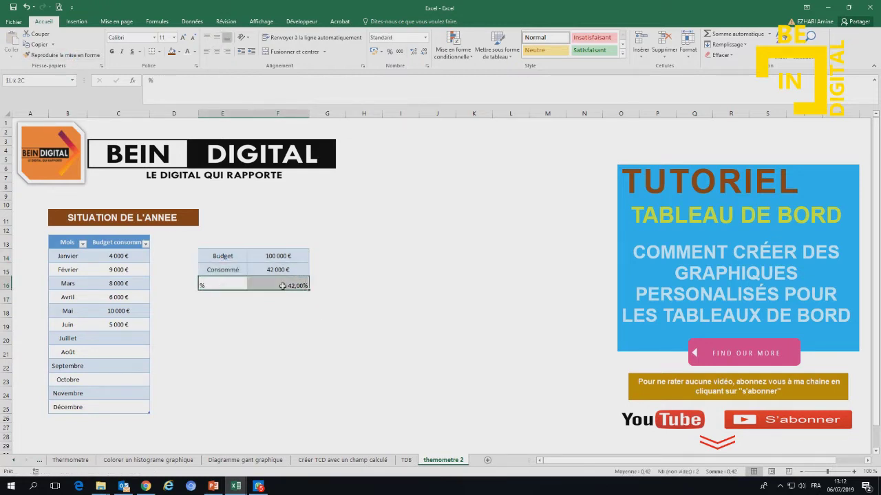
- Centre the % row both ways and fill it bright blue
left_click(215, 51)
left_click(216, 37)
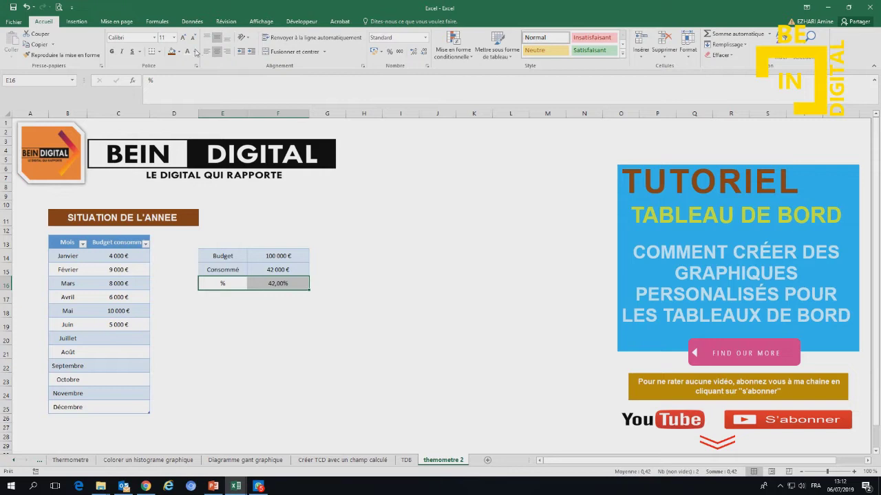
left_click(180, 55)
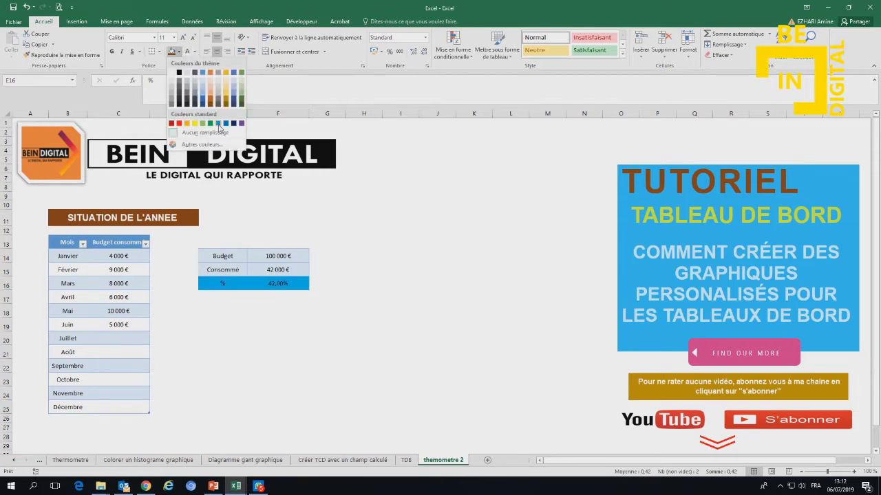
left_click(217, 118)
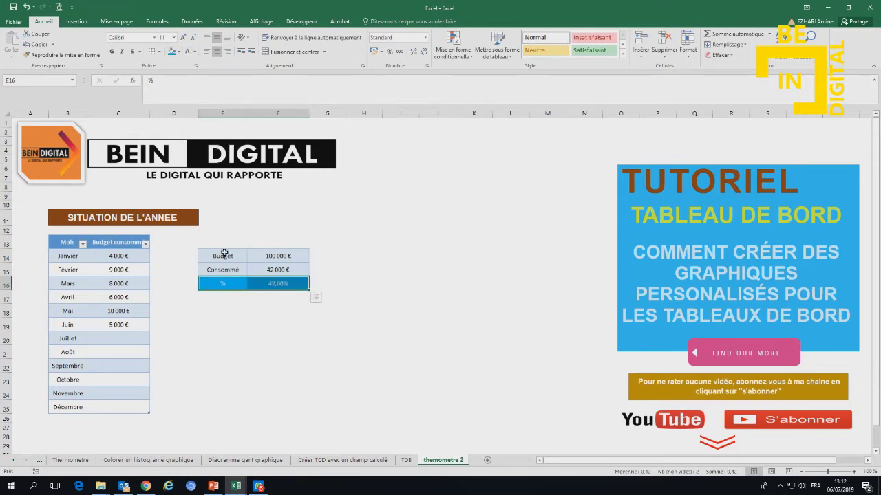
- Set the summary block E14:F16 to Arial, size 11
left_click_drag(223, 256, 275, 284)
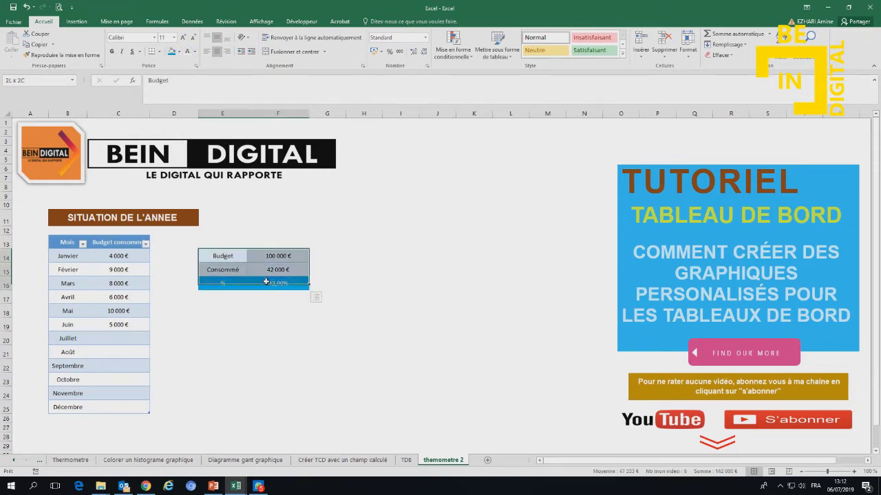
left_click(153, 37)
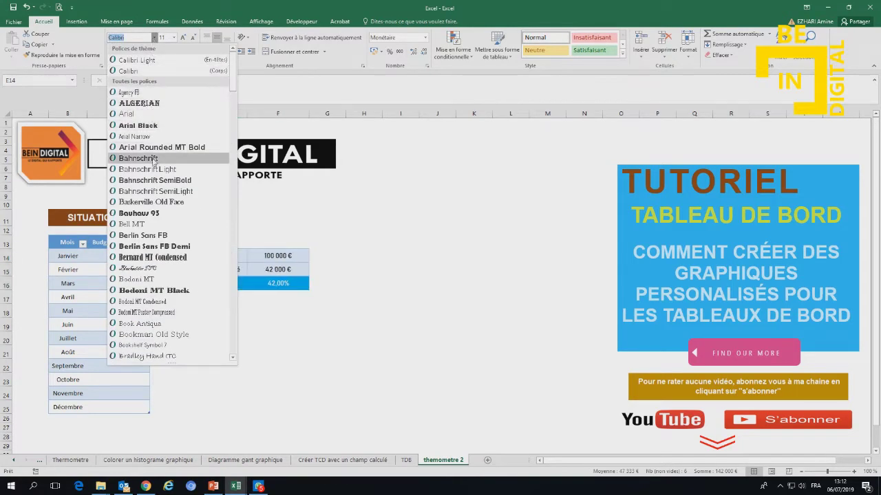
left_click(131, 114)
left_click(174, 37)
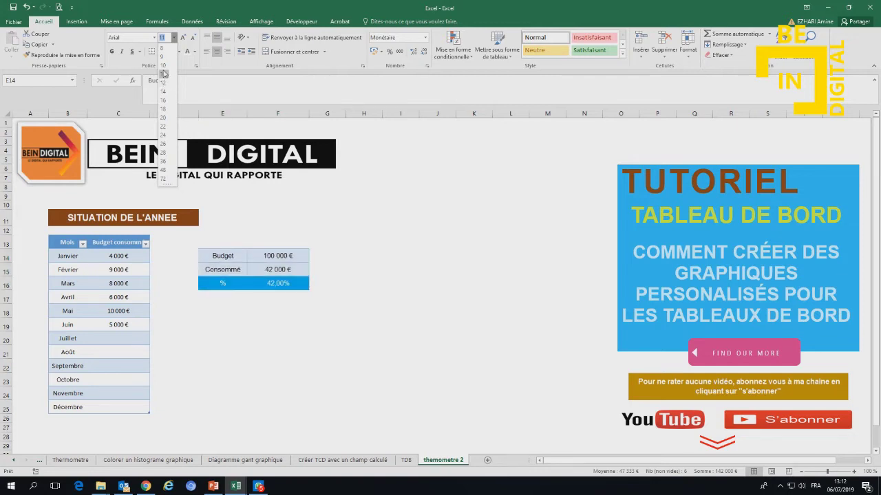
left_click(164, 73)
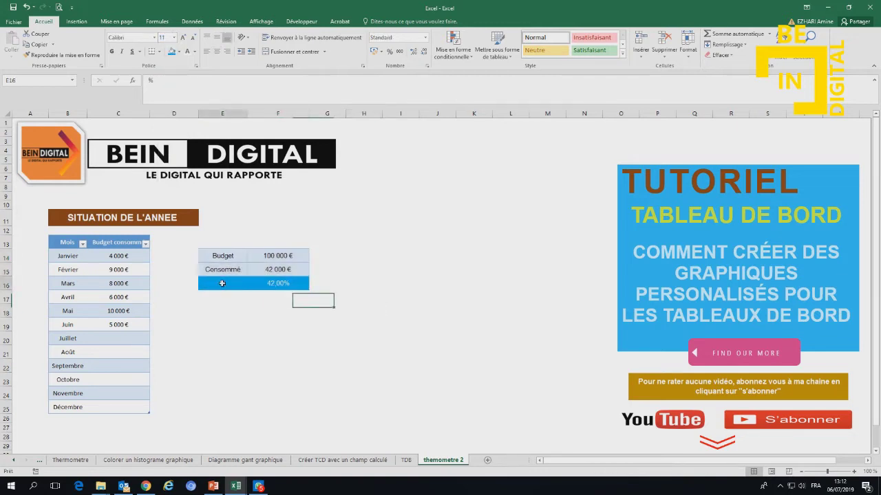
- Make the Budget and Consommé labels bold
left_click_drag(222, 283, 278, 283)
left_click(384, 284)
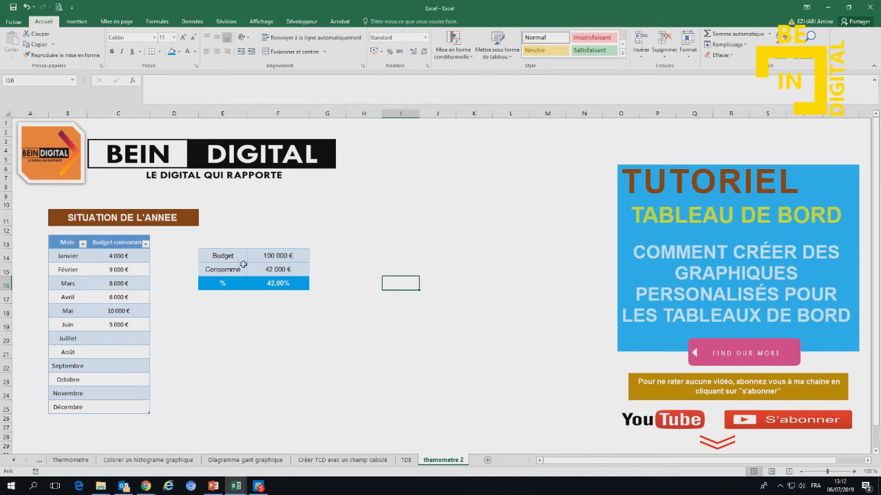
left_click_drag(222, 256, 234, 271)
left_click(111, 52)
left_click(391, 232)
- Check the F16 percentage formula and select the % row E16:F16 as chart data
left_click(341, 262)
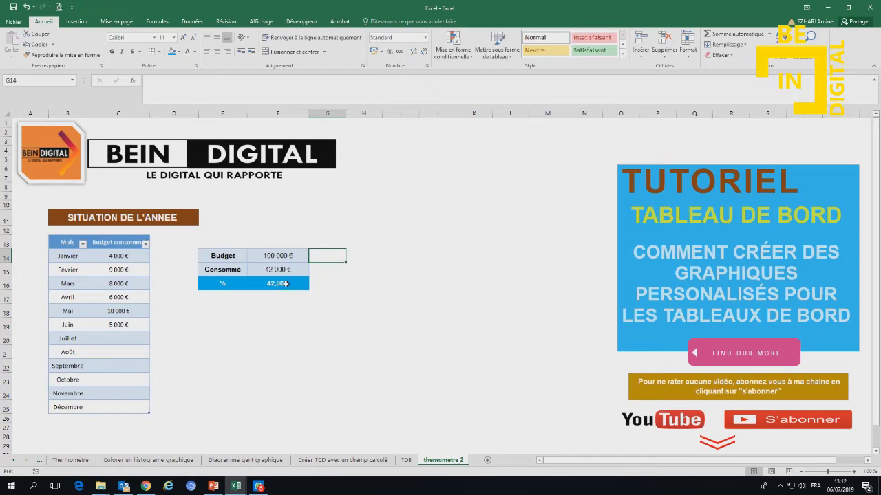
left_click(284, 283)
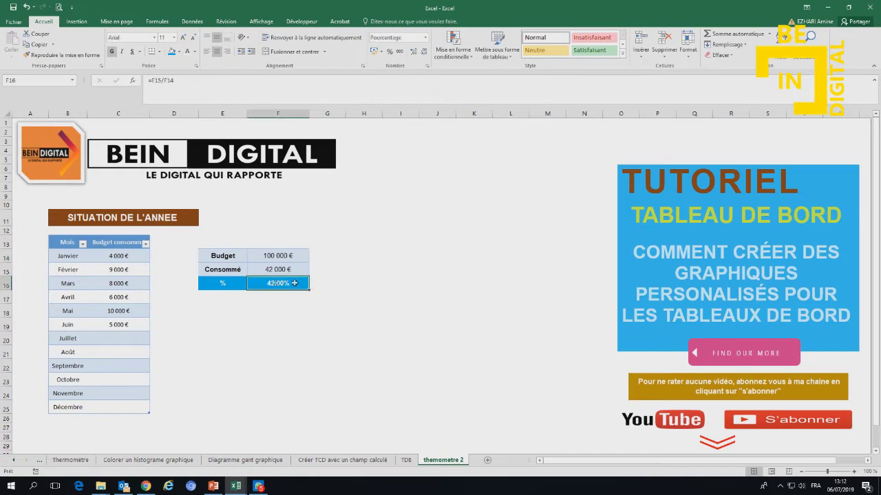
left_click(344, 271)
scroll(344, 271, "down", 1)
scroll(345, 273, "up", 1)
left_click(379, 255)
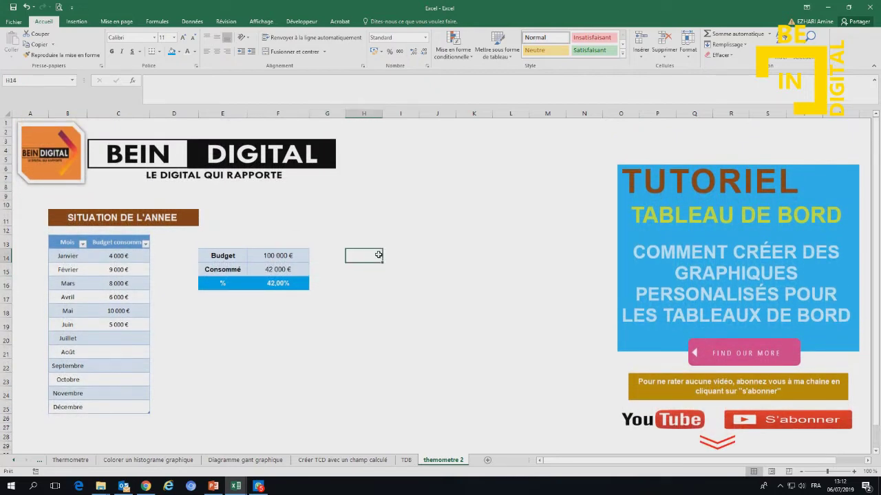
left_click_drag(224, 284, 282, 284)
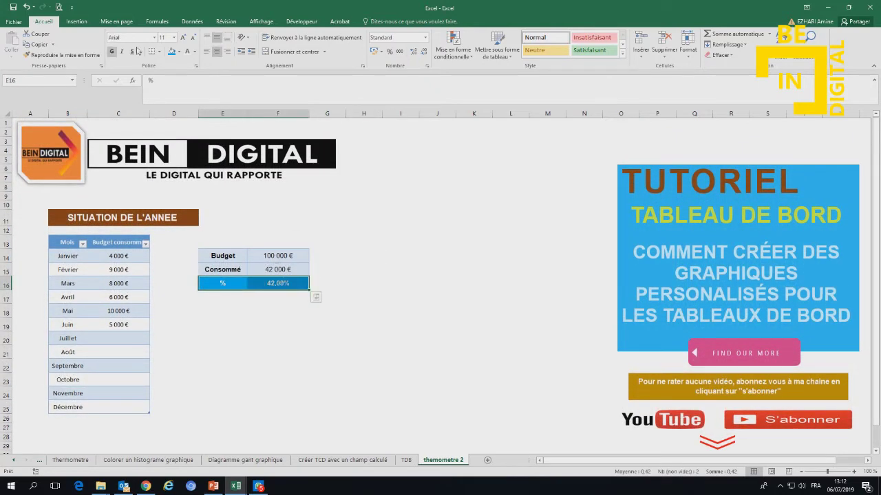
left_click(76, 22)
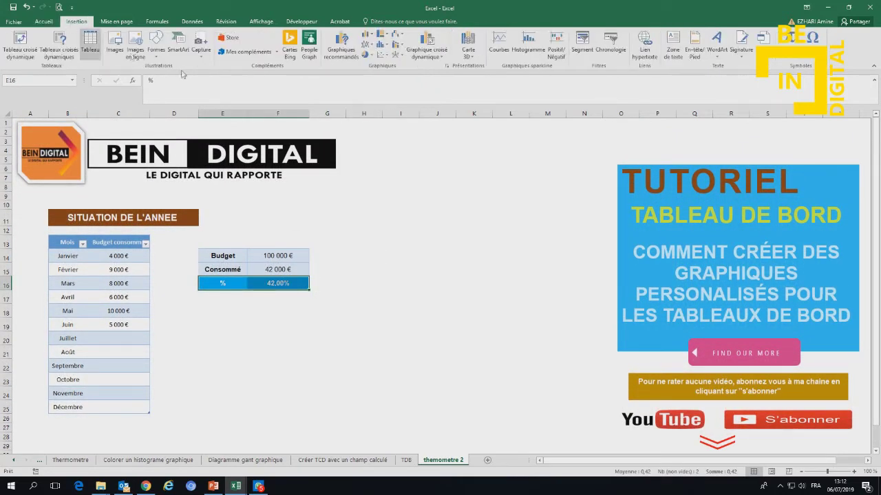
- Insert a Stacked Line with Markers chart plotting the 42% value
left_click(342, 54)
left_click(319, 66)
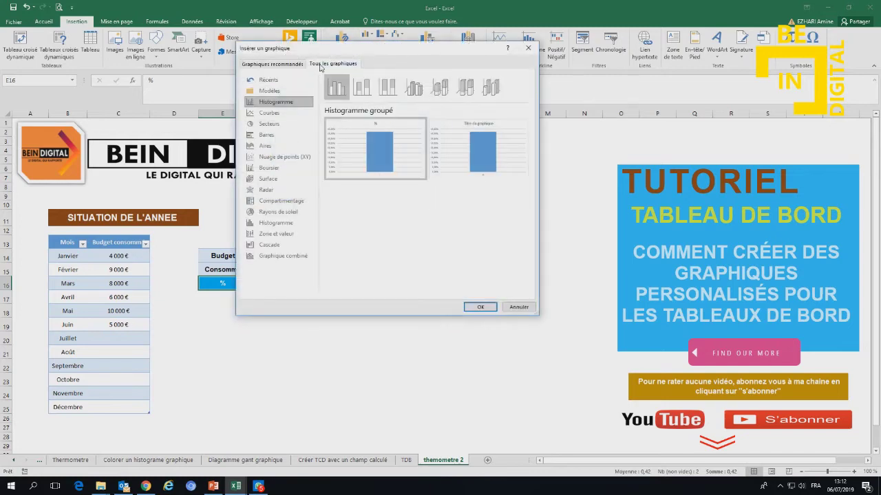
left_click(277, 114)
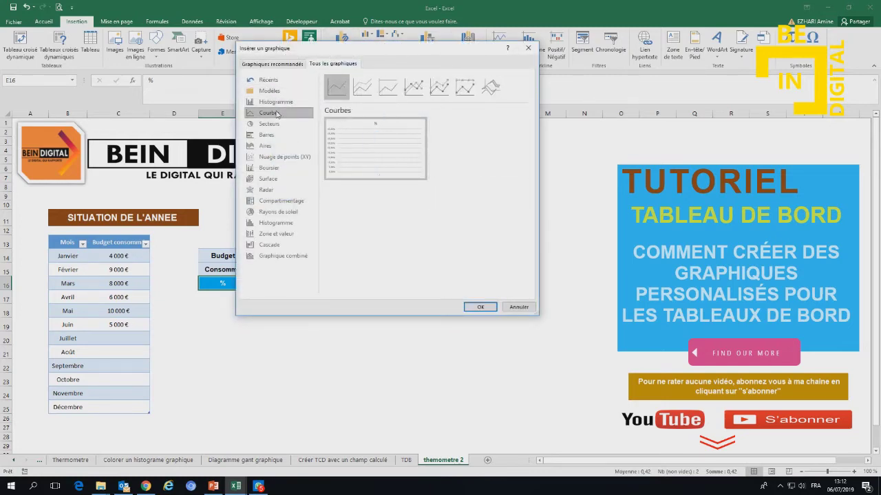
left_click(439, 90)
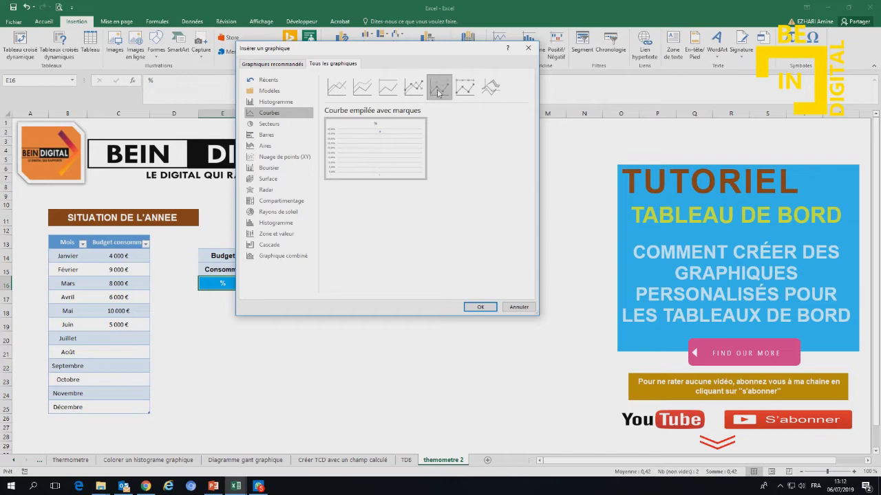
left_click(479, 307)
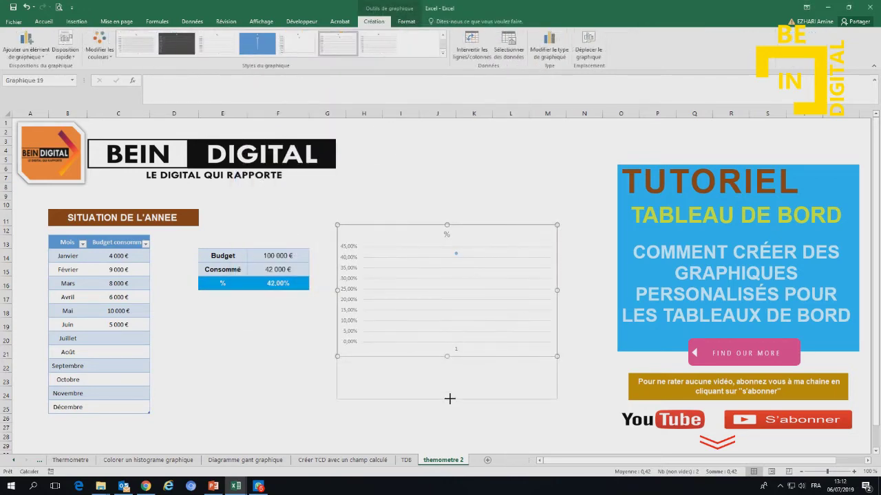
- Make the chart taller and bring up options for its vertical axis
left_click_drag(447, 358, 448, 398)
left_click(351, 300)
right_click(352, 300)
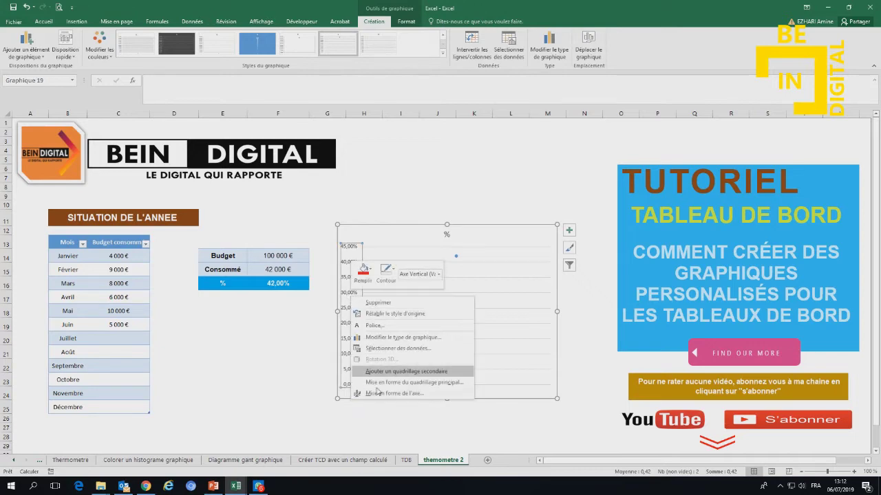
- Set the vertical axis to minimum 0 and maximum 1 with 0 decimal places
left_click(406, 396)
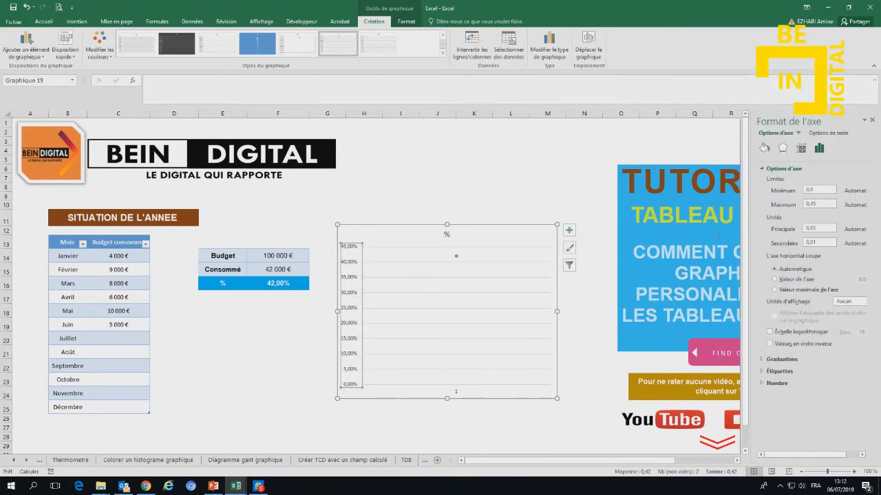
type("0")
key("Tab")
type("1")
key("Tab")
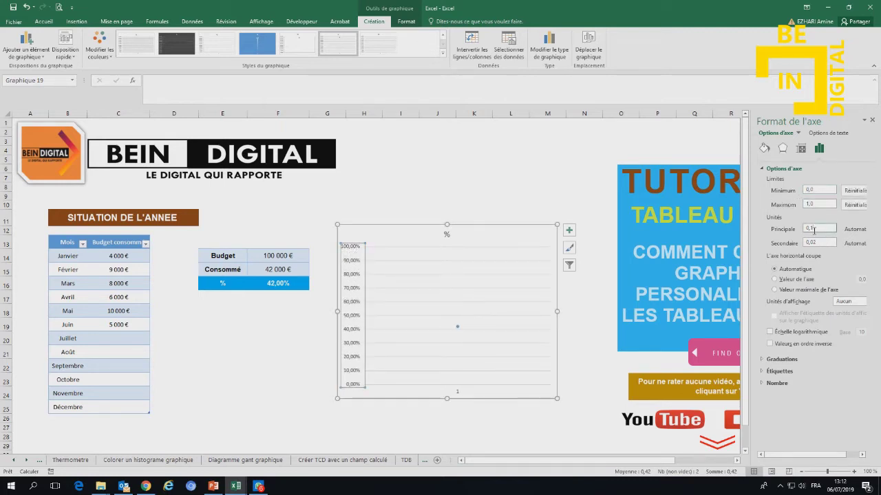
left_click(777, 383)
left_click_drag(811, 416, 789, 420)
type("0")
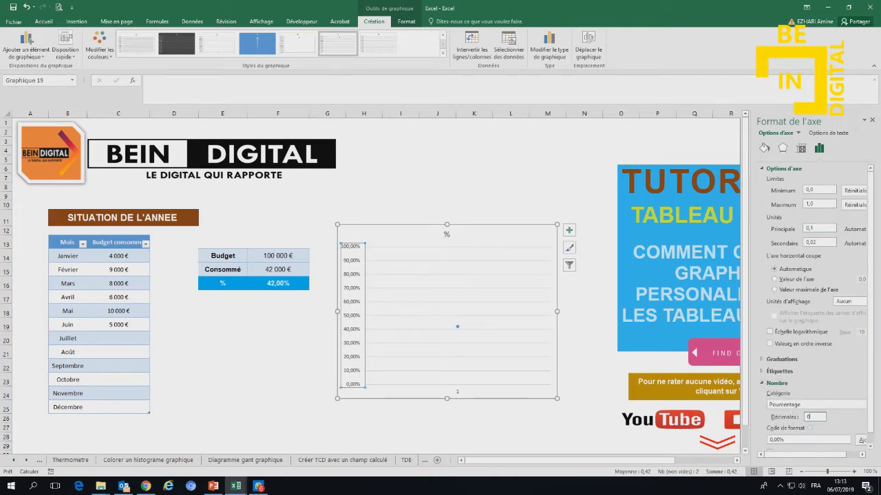
left_click(871, 121)
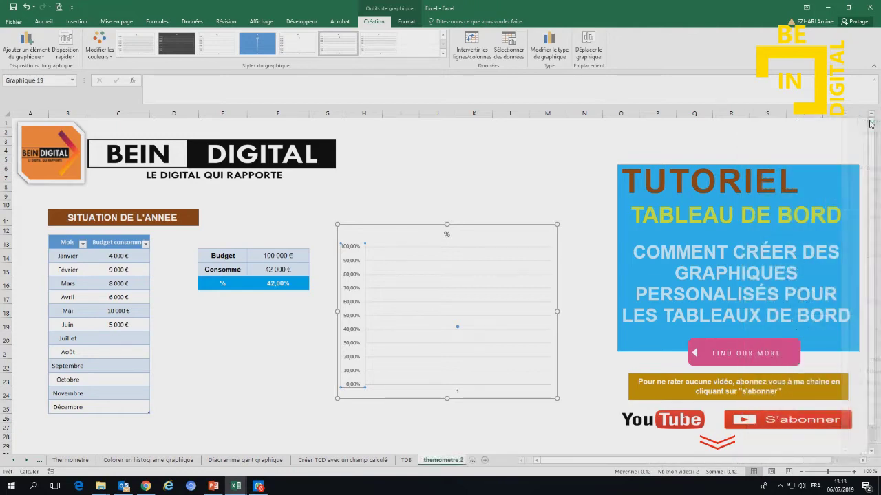
left_click(479, 177)
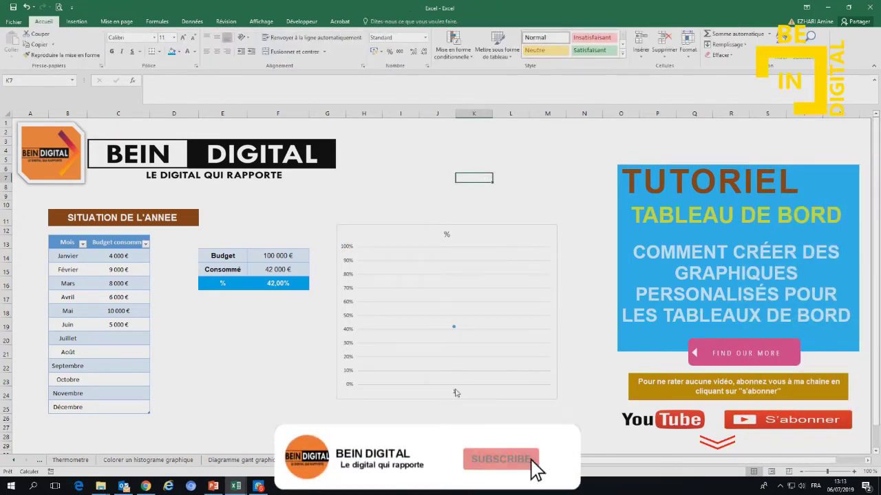
- Delete the chart's "%" title
left_click(454, 394)
left_click(458, 395)
key("Delete")
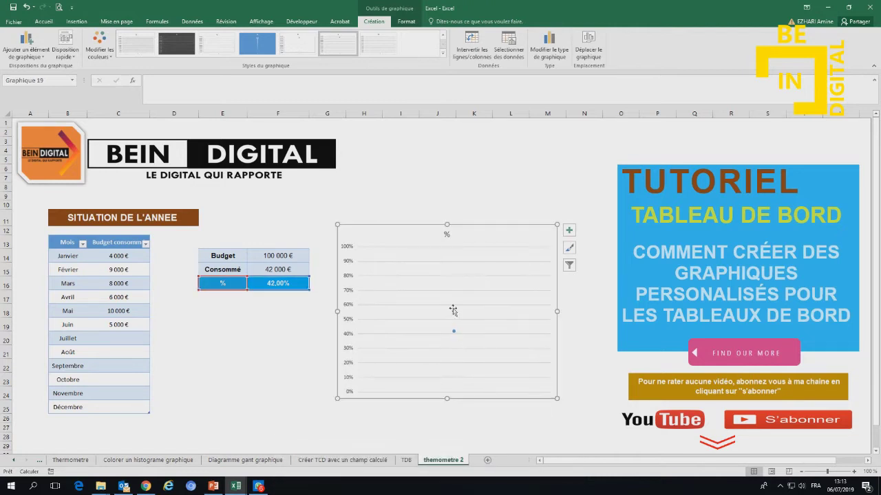
left_click(444, 236)
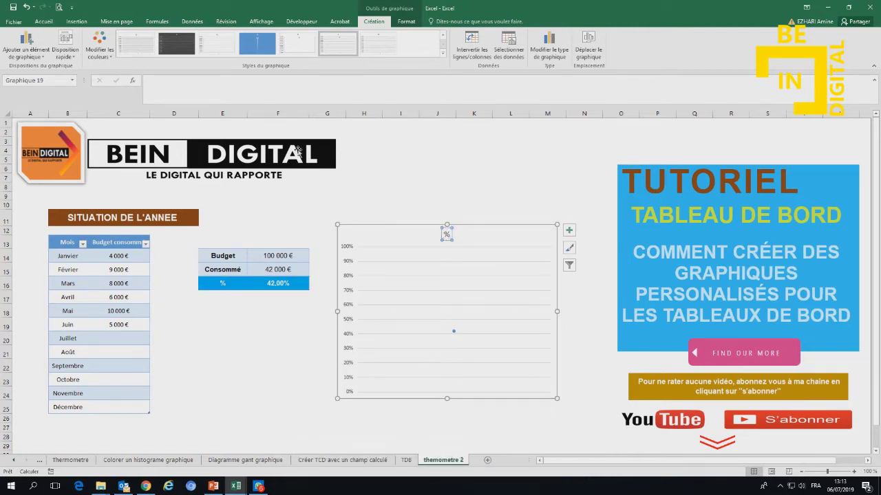
left_click(508, 197)
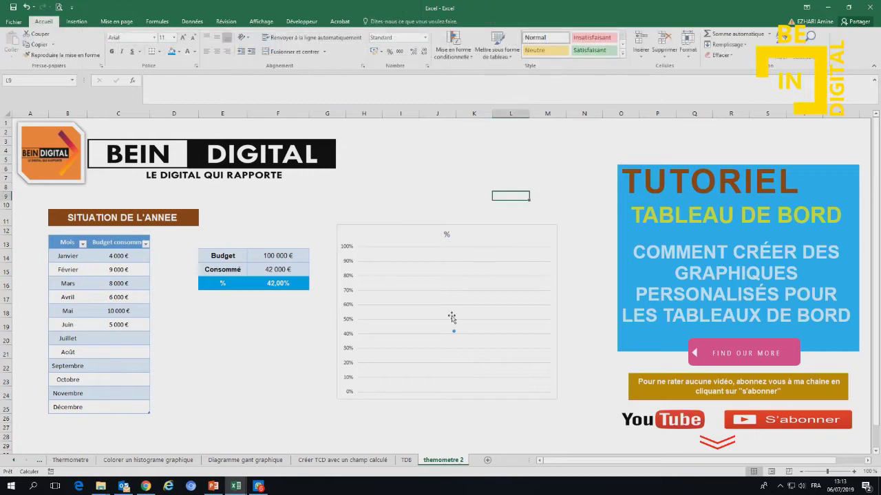
left_click(447, 235)
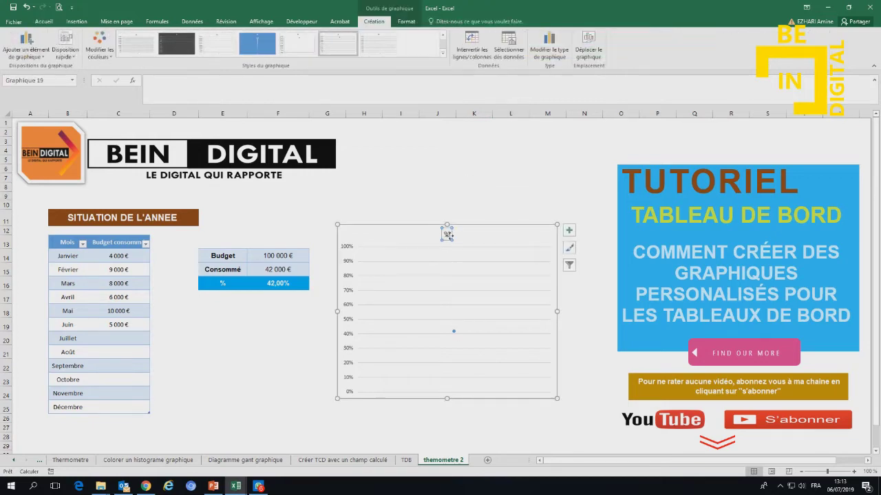
key("Delete")
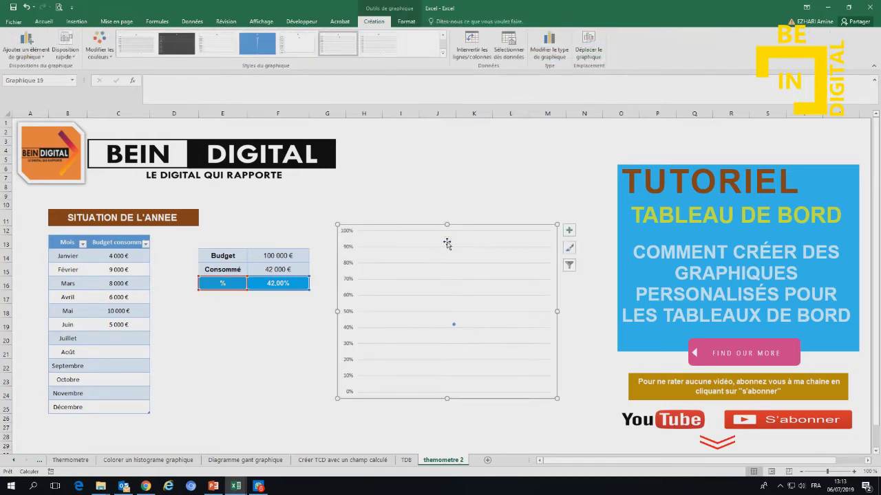
- Narrow the chart from its right side into a thin column
left_click(454, 327)
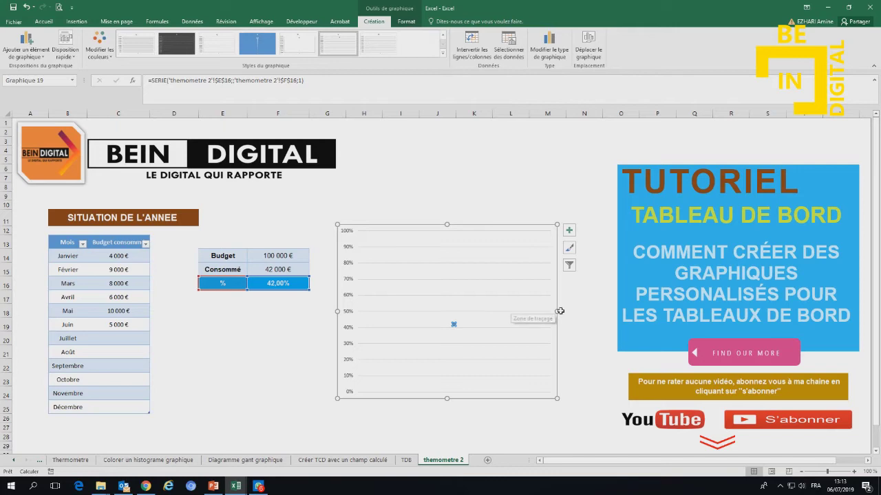
left_click_drag(557, 311, 430, 311)
left_click(508, 306)
left_click(424, 308)
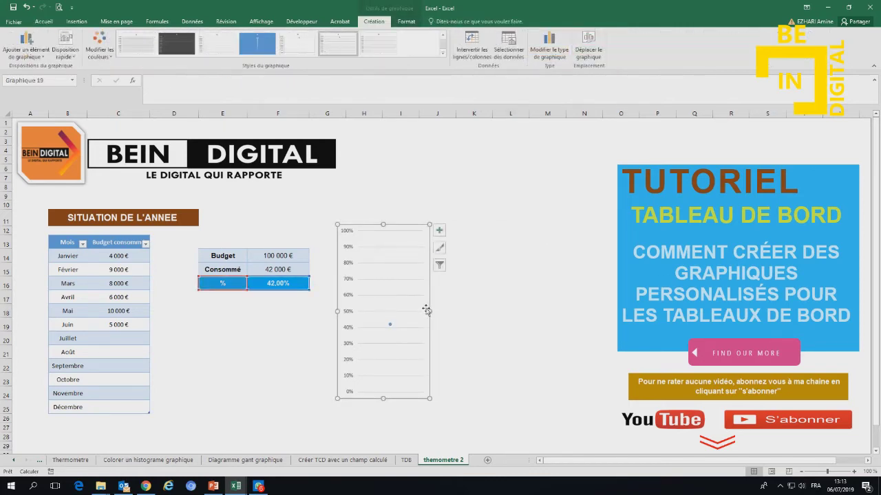
left_click_drag(428, 312, 367, 311)
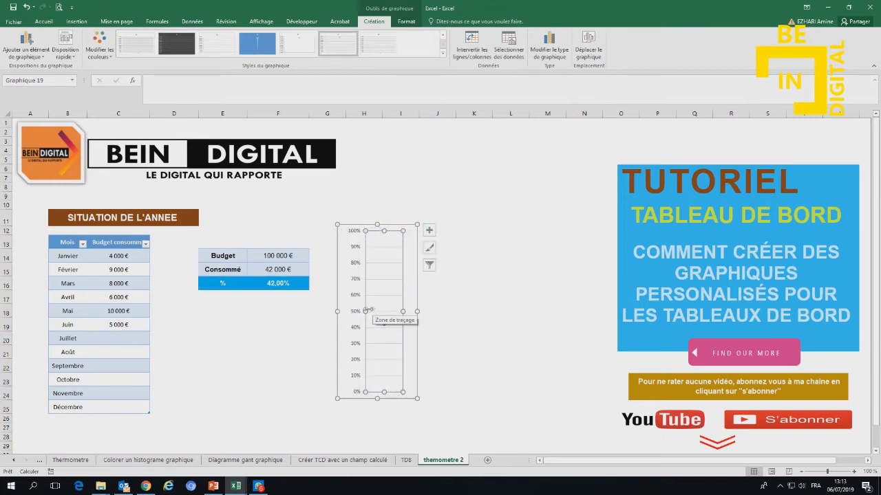
left_click(447, 294)
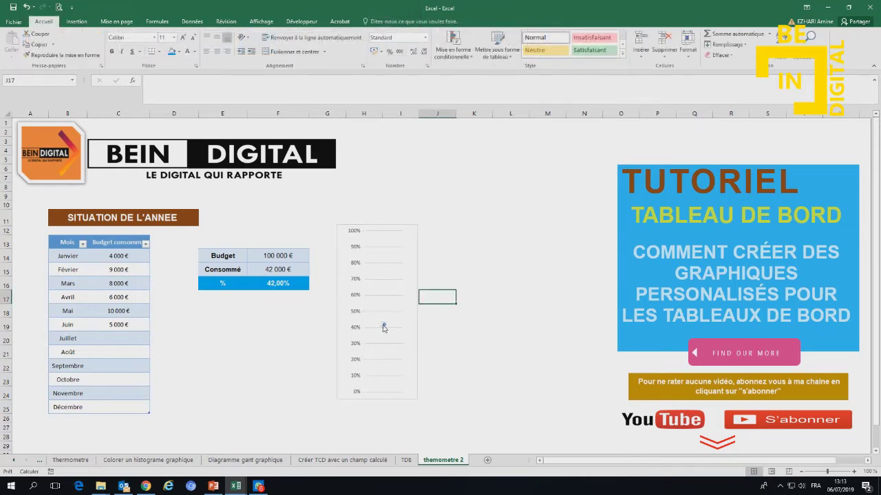
- Draw a short Striped Right Arrow shape below the summary block
left_click(384, 327)
left_click(495, 325)
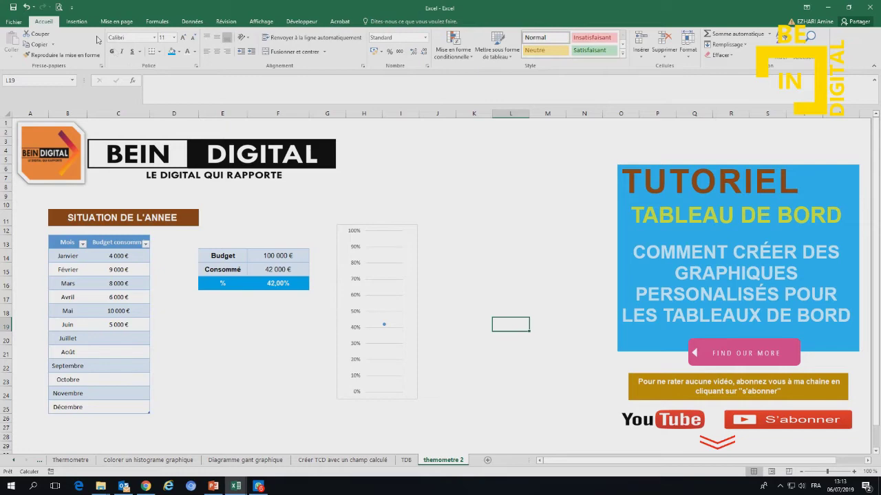
left_click(76, 21)
left_click(156, 46)
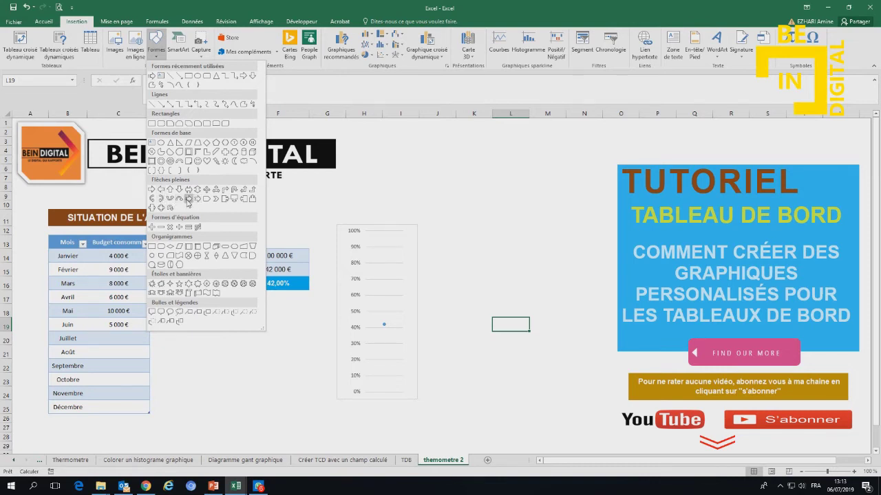
left_click(188, 199)
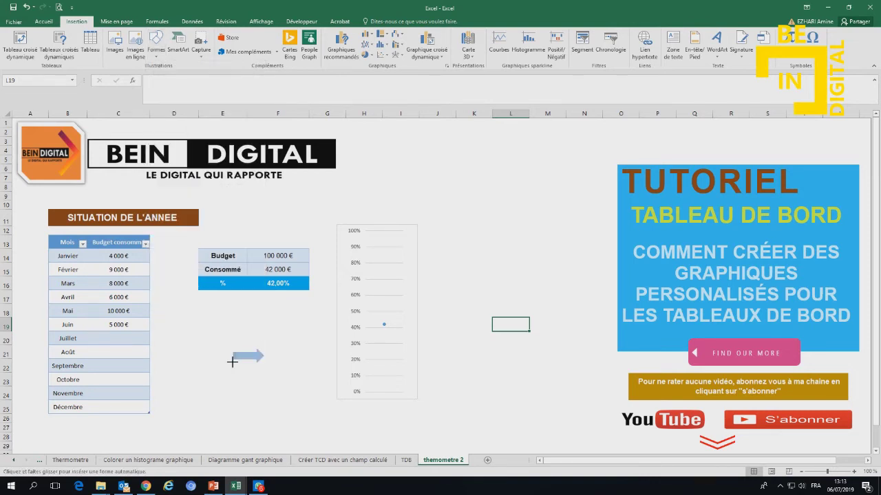
mouse_move(262, 349)
left_mouse_down()
mouse_move(230, 366)
mouse_move(260, 363)
left_mouse_up()
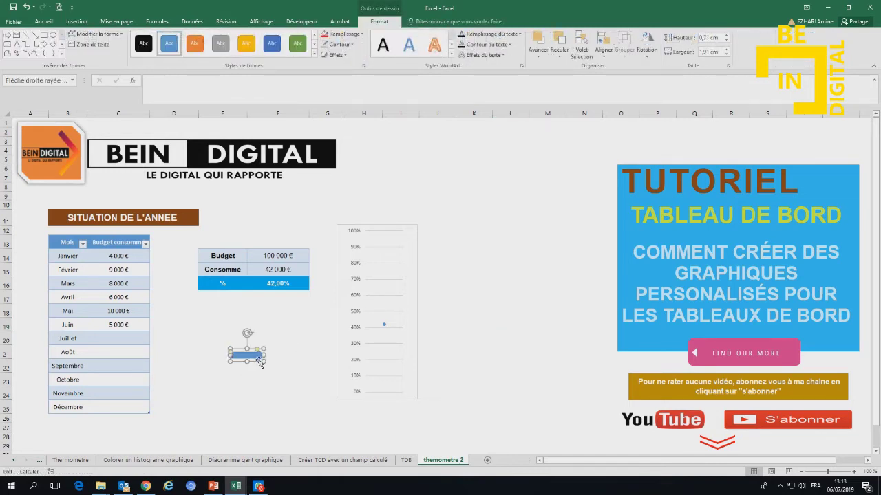
left_click_drag(231, 355, 236, 355)
- Flip the arrow horizontally to point left and make it slightly thinner
left_click(648, 55)
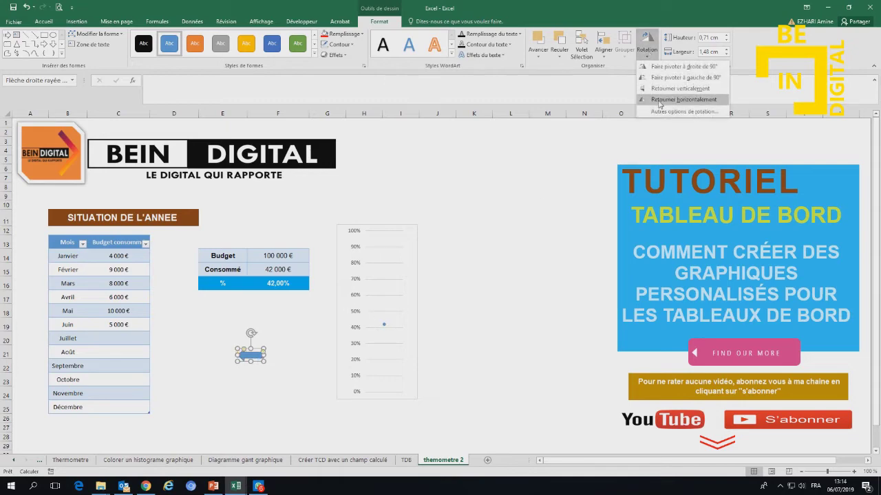
left_click(658, 100)
left_click(293, 322)
left_click(252, 356)
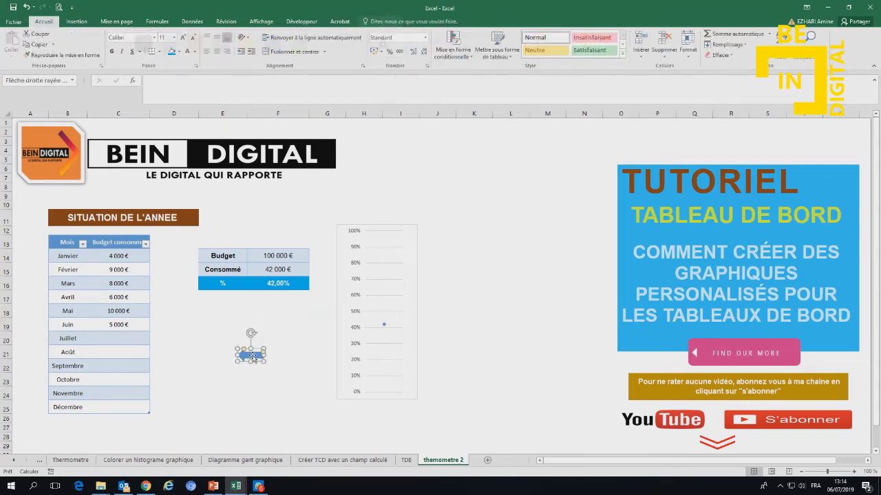
left_click(253, 370)
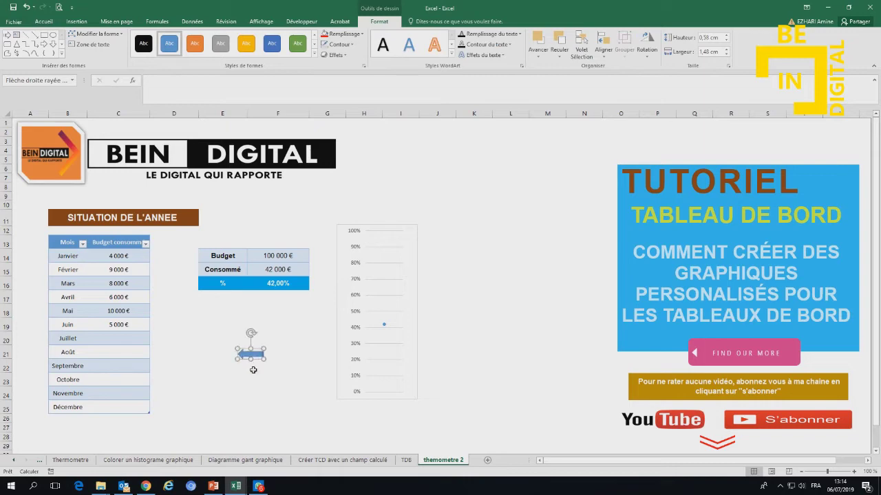
left_click(252, 354)
scroll(250, 357, "up", 3, "ctrl")
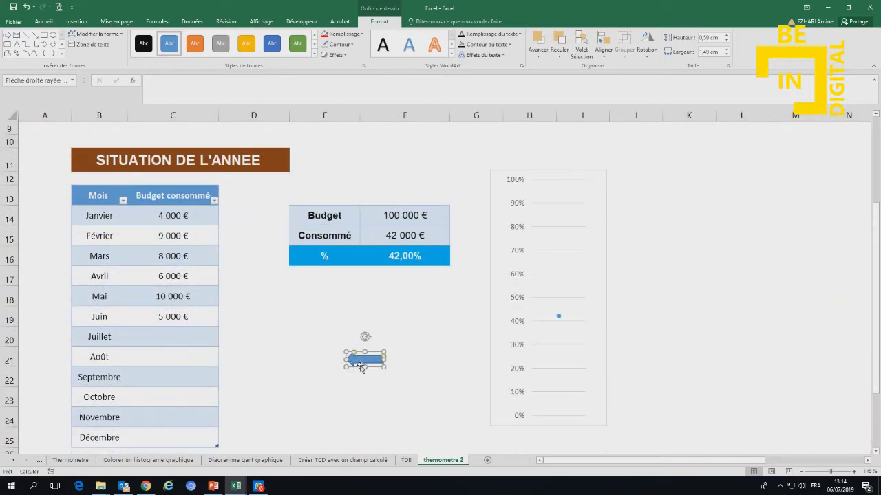
left_click_drag(363, 366, 364, 364)
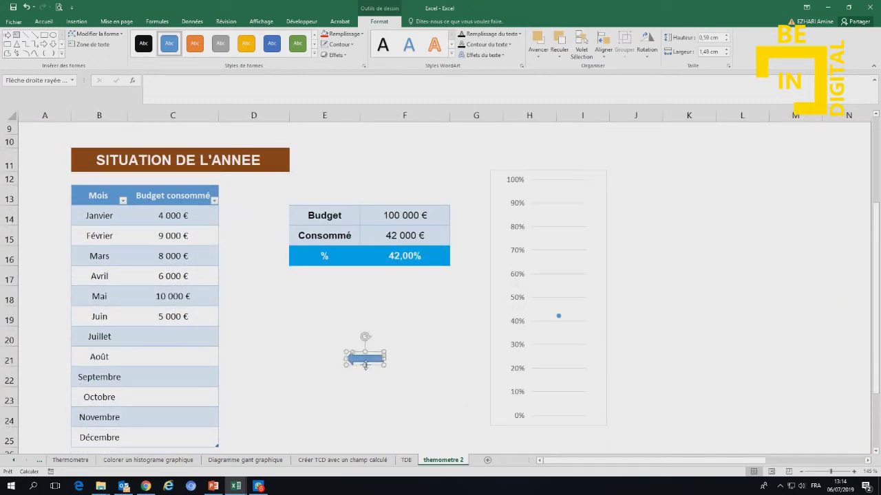
- Fill the arrow shape with red
left_click(340, 34)
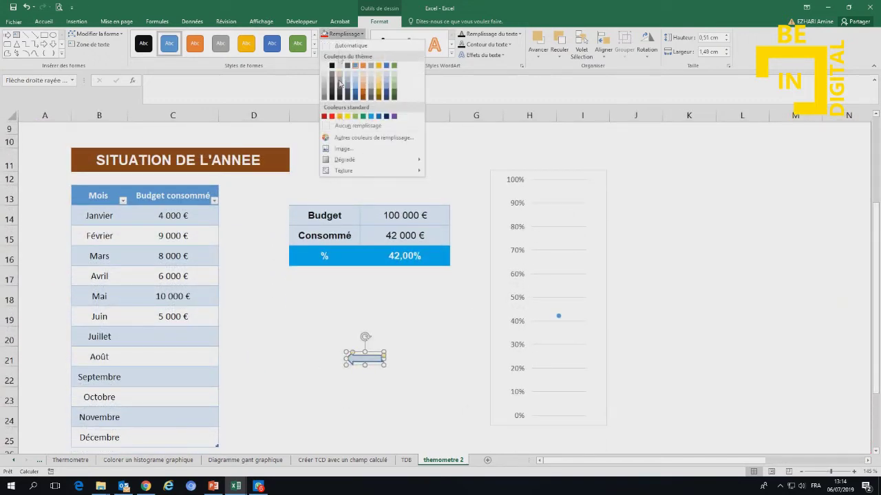
left_click(332, 117)
left_click(340, 35)
left_click(343, 138)
- Narrow the red arrow and copy it
left_click(412, 320)
left_click(385, 359)
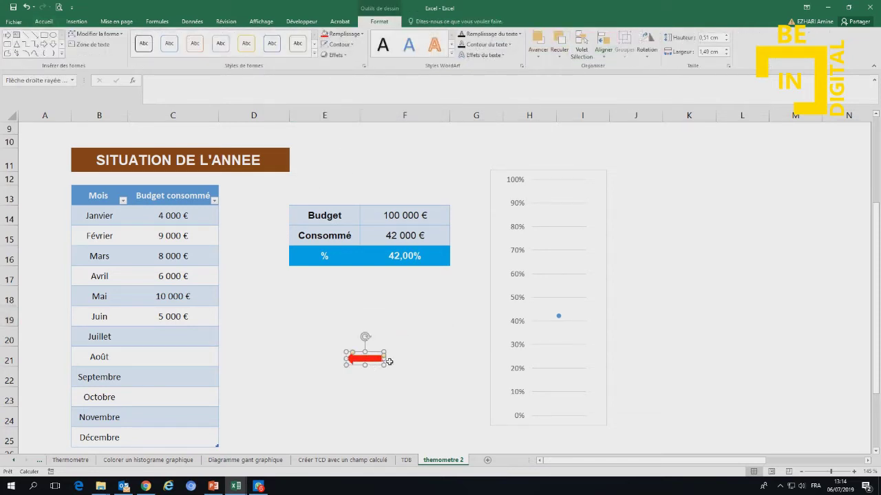
left_click_drag(385, 359, 380, 359)
right_click(364, 359)
key("Escape")
- Paste the red arrow as the marker for the chart's 42% data point
left_click(559, 318)
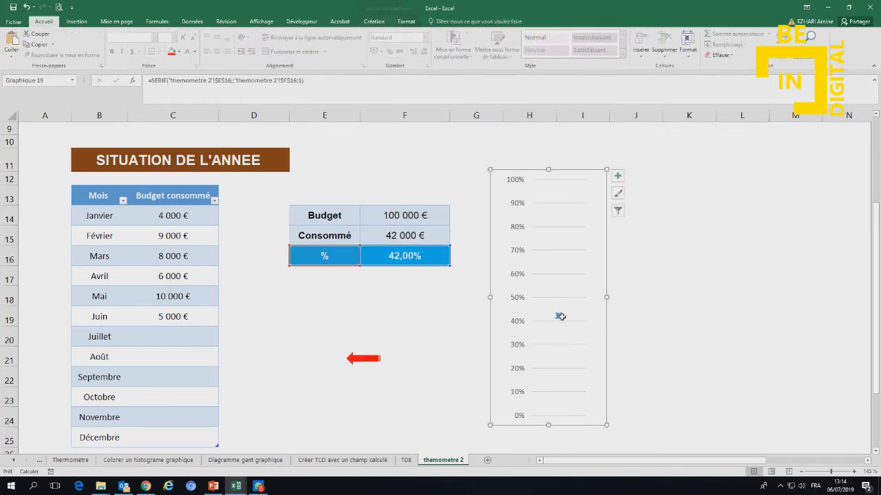
left_click(12, 40)
left_click(366, 360)
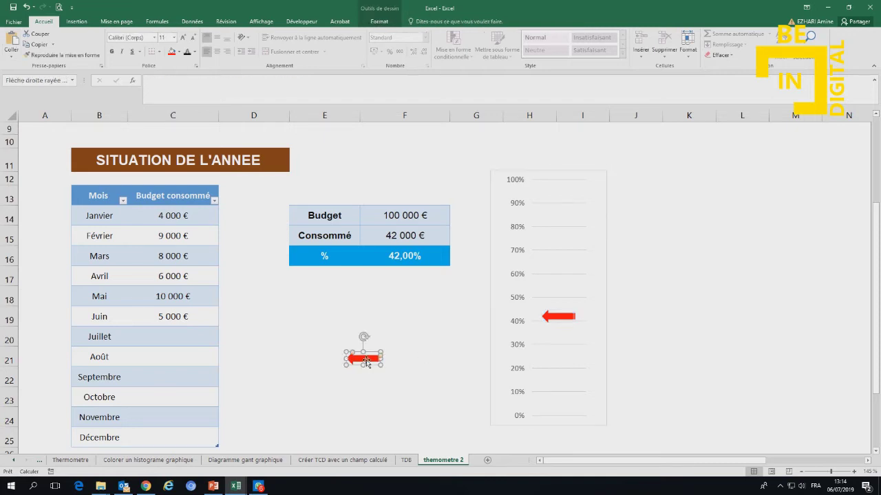
left_click(562, 319)
scroll(562, 319, "down", 2, "ctrl")
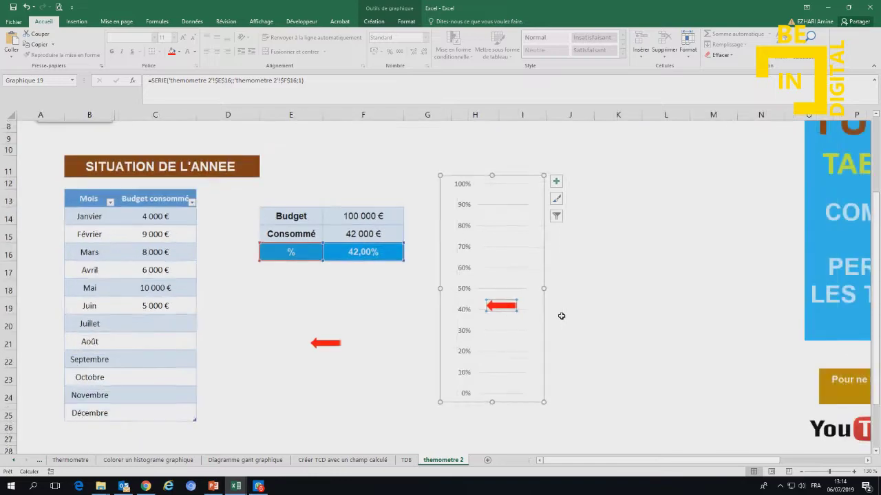
left_click(561, 316)
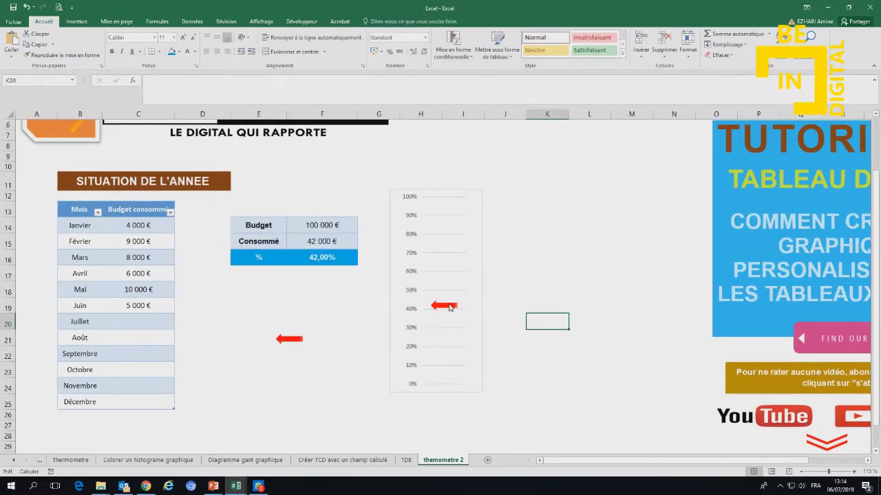
- Add data labels to the chart
right_click(450, 310)
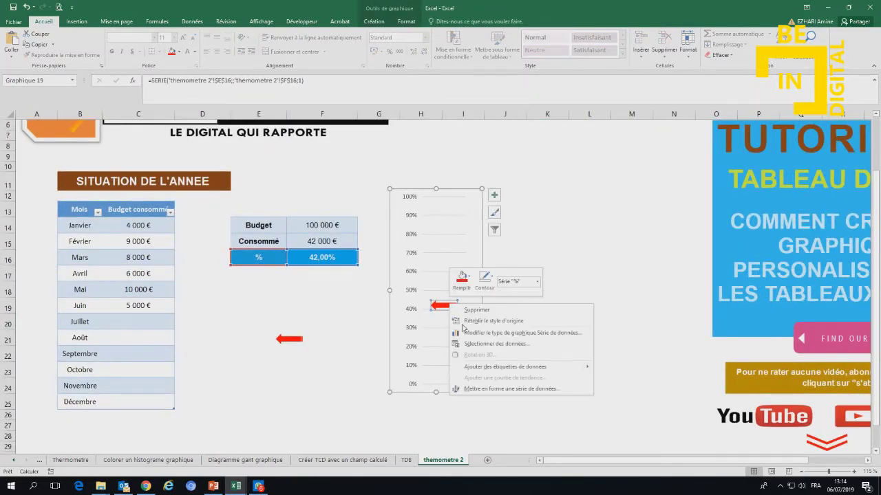
key("Escape")
left_click(494, 195)
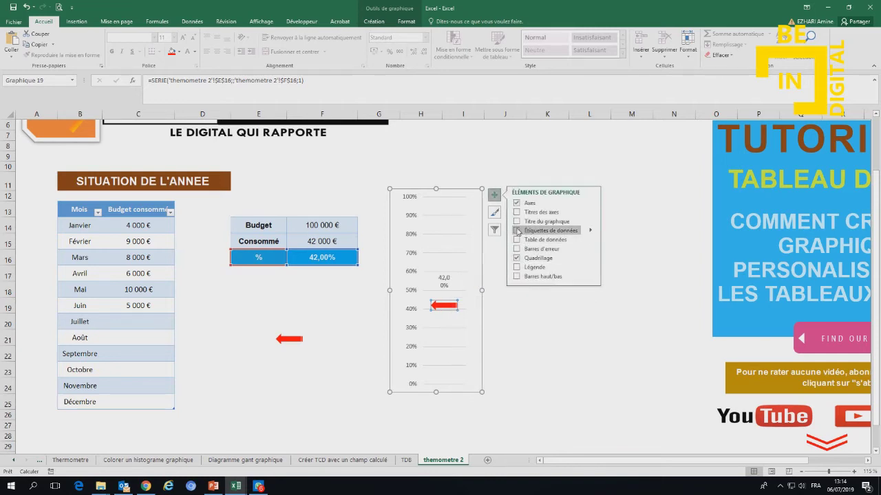
left_click(517, 231)
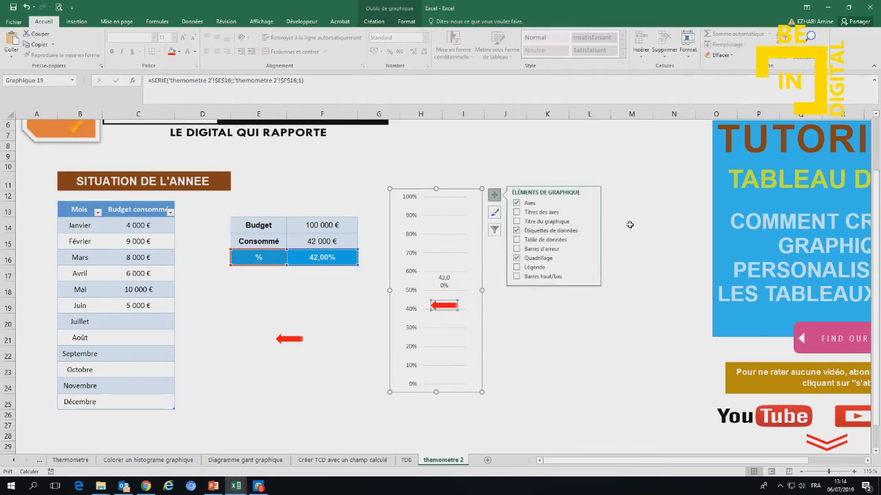
- Format cell F16 as Percentage with 0 decimal places
left_click(320, 258)
right_click(319, 258)
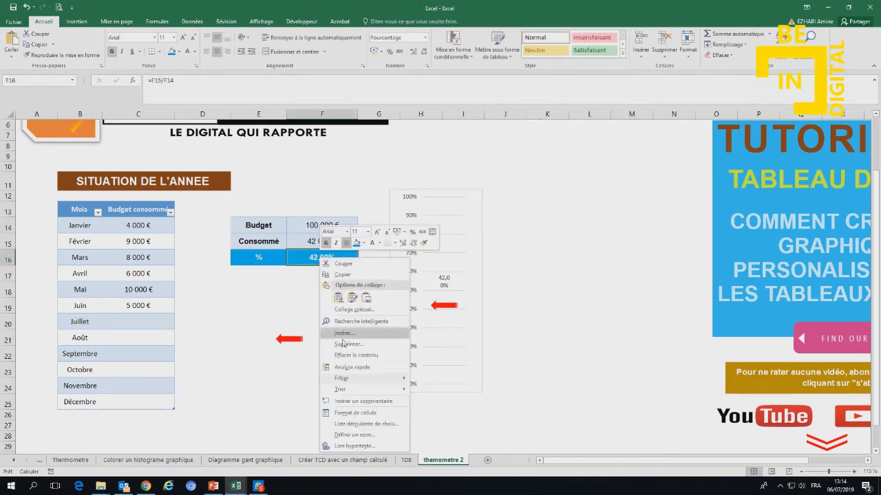
left_click(341, 413)
type("0")
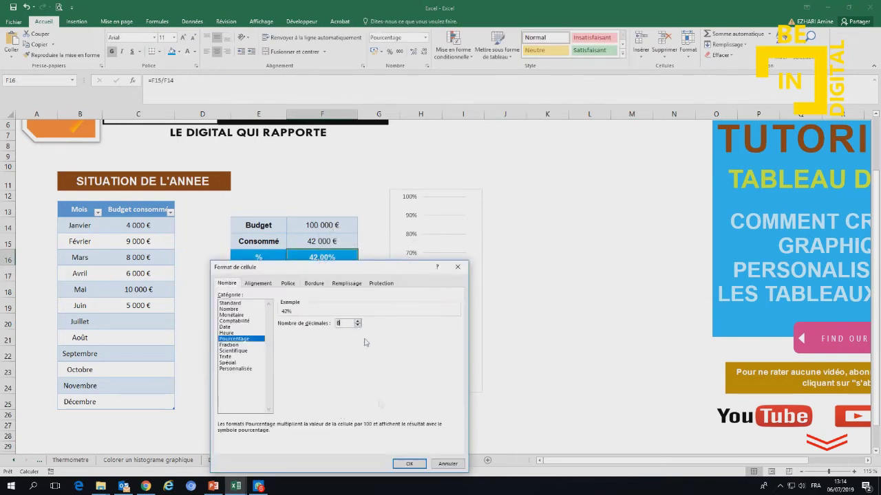
left_click(409, 464)
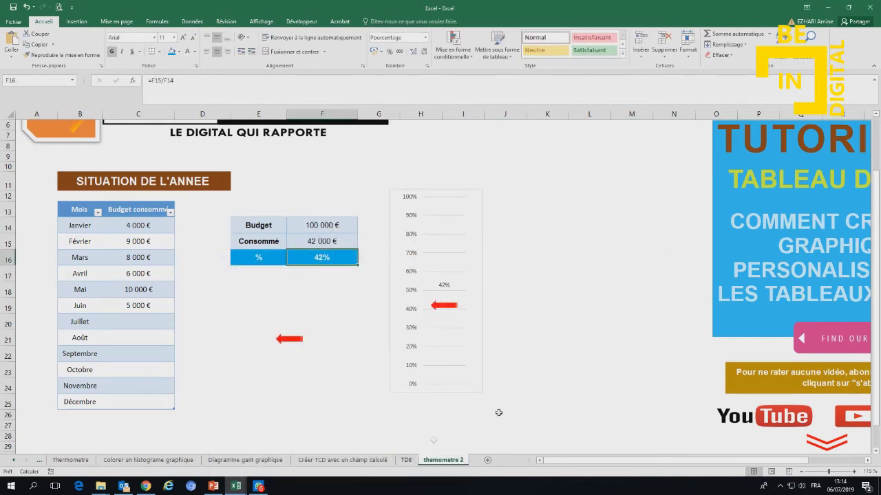
- Move the 42% data label down toward the arrow marker
left_click(447, 285)
left_click_drag(447, 282, 446, 292)
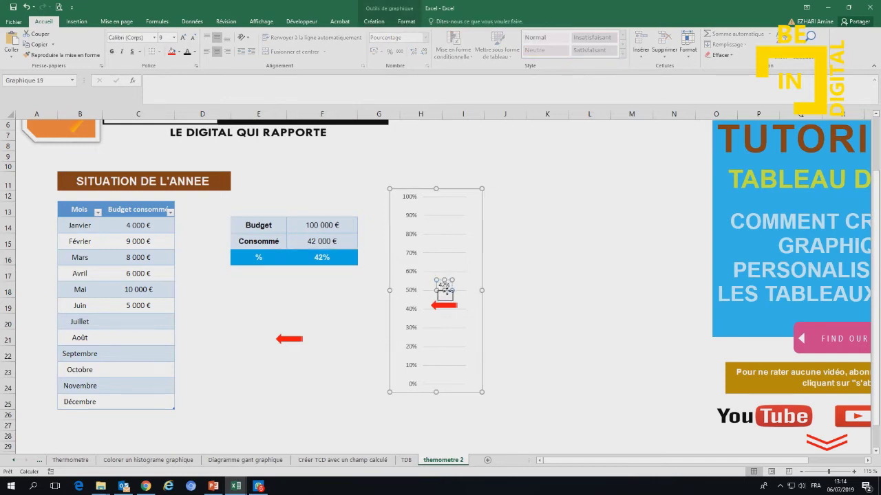
left_click(546, 339)
left_click(444, 304)
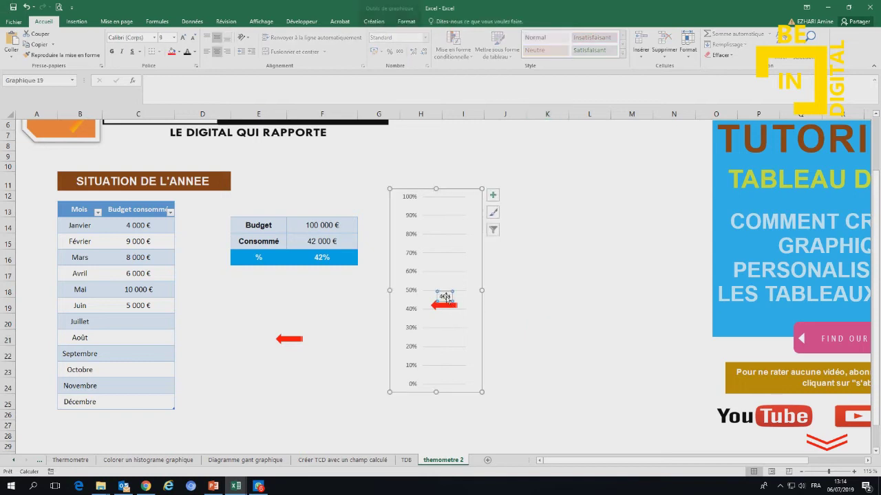
key("Up")
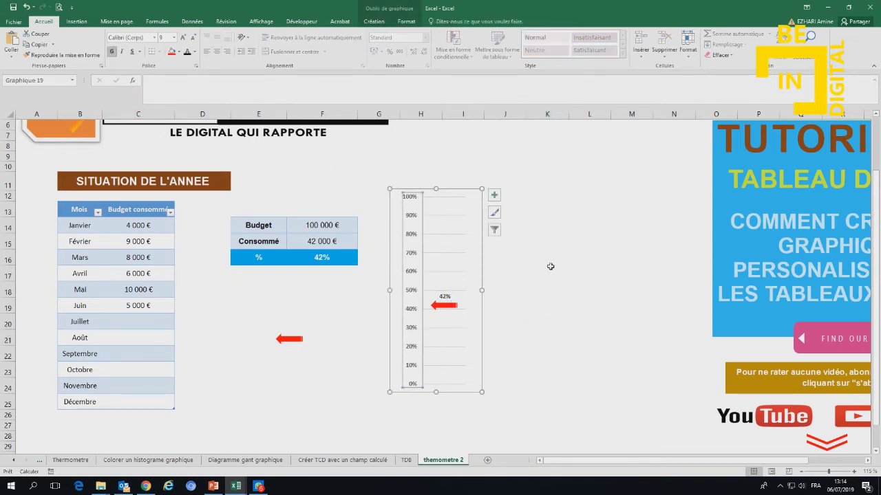
- Give the chart area a gradient fill
right_click(456, 191)
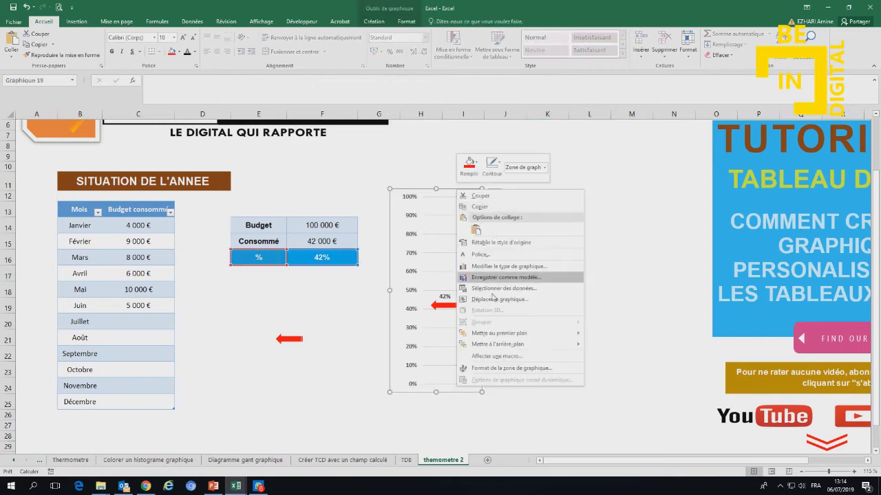
left_click(496, 369)
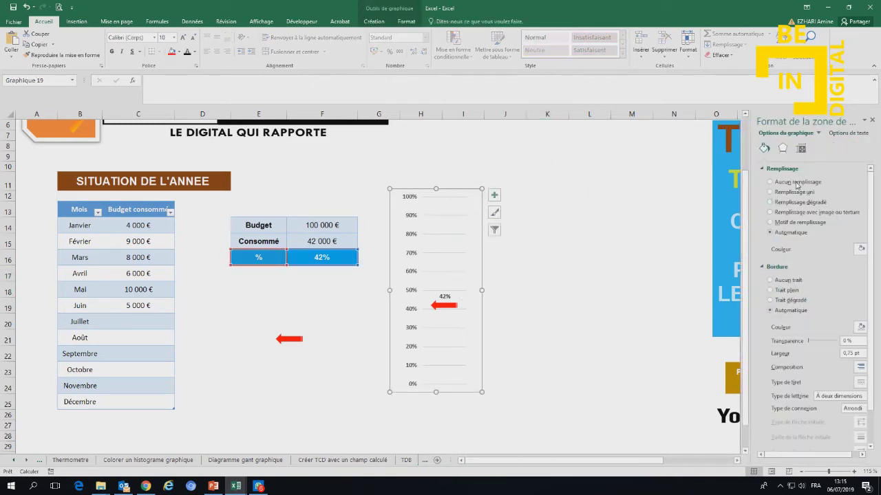
left_click(787, 153)
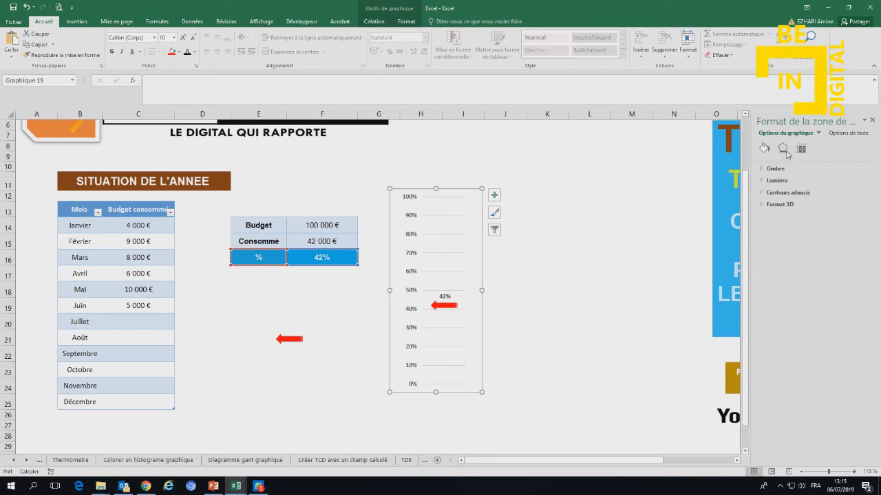
left_click(765, 150)
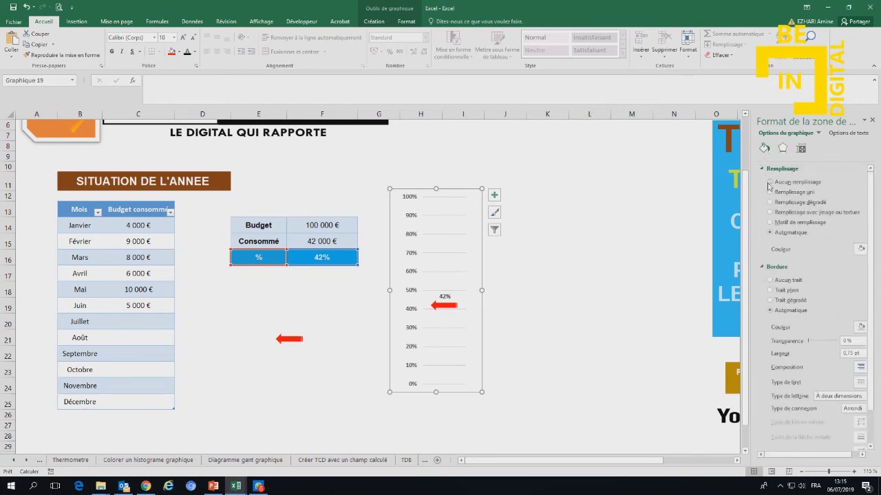
left_click(806, 204)
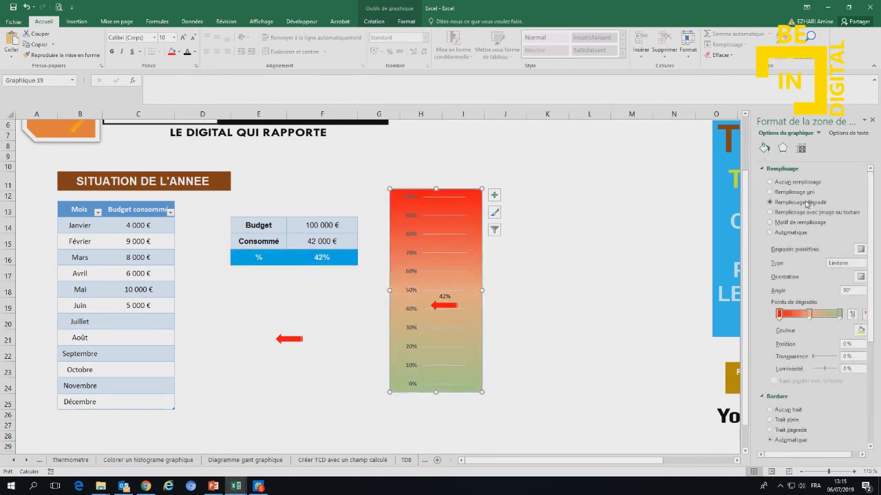
- Lighten the bottom green gradient stop, keeping the red top stop
left_click(839, 315)
left_click(861, 331)
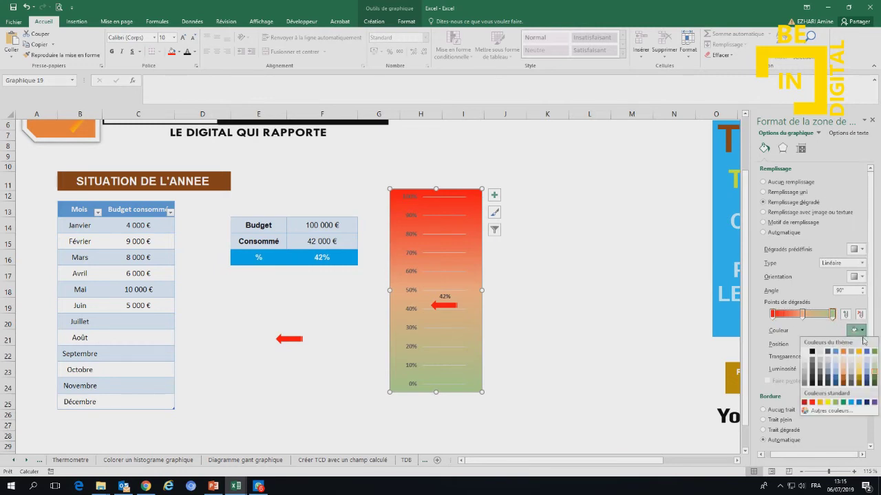
left_click(875, 371)
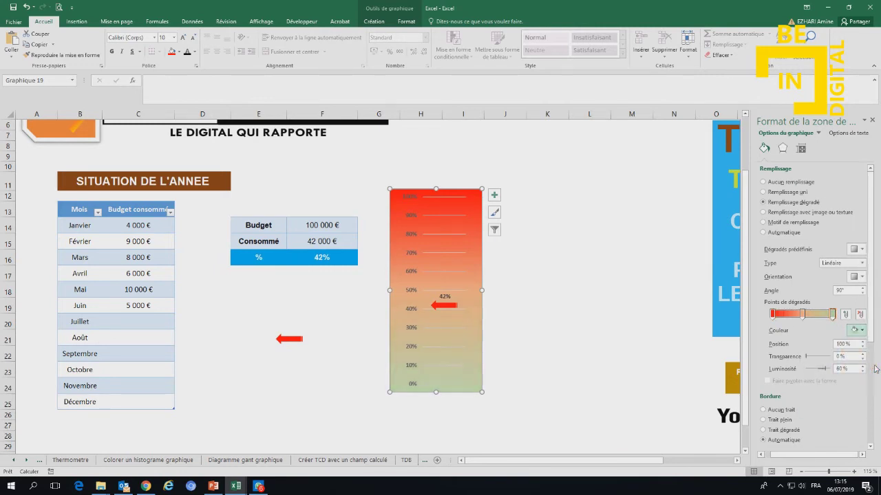
left_click(803, 315)
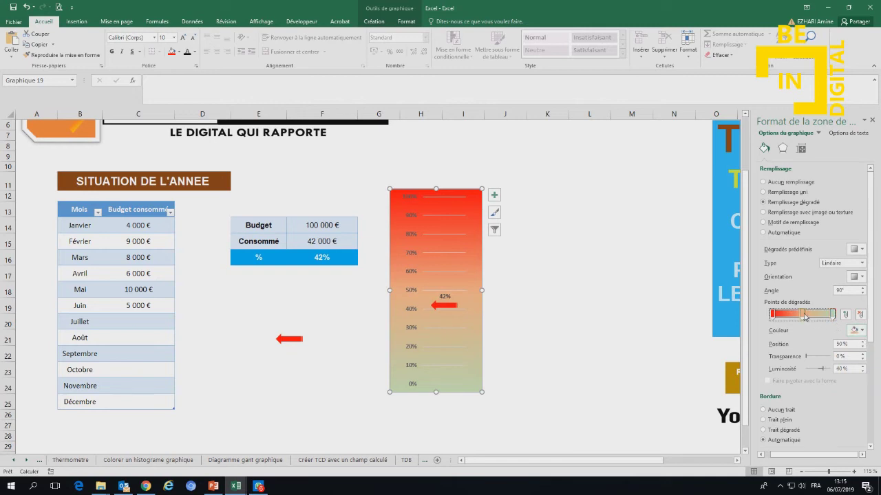
left_click(856, 330)
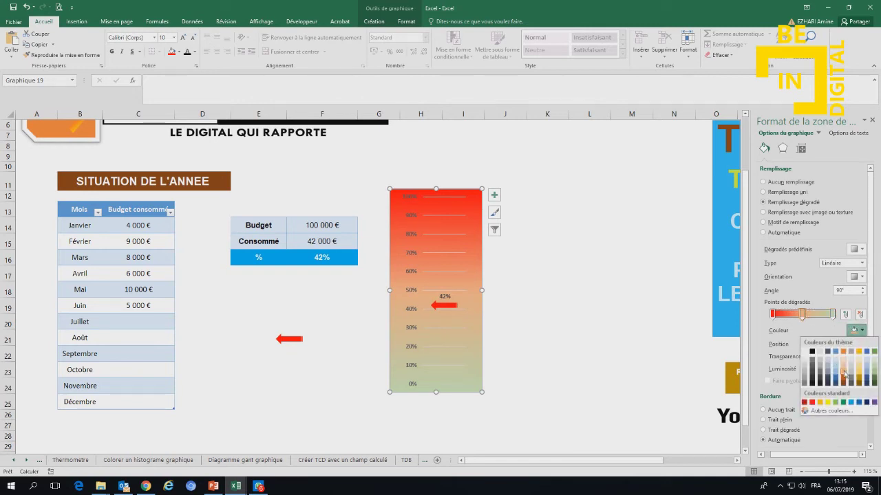
left_click(853, 332)
left_click(773, 315)
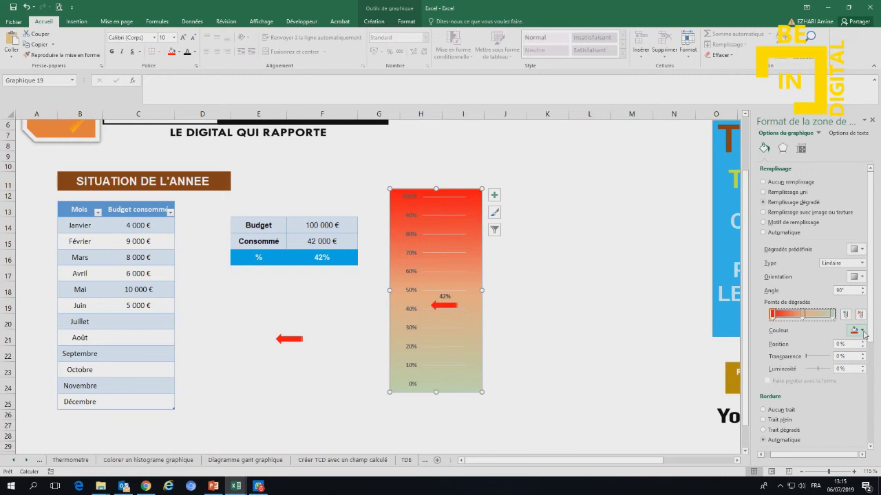
left_click(856, 330)
left_click(813, 402)
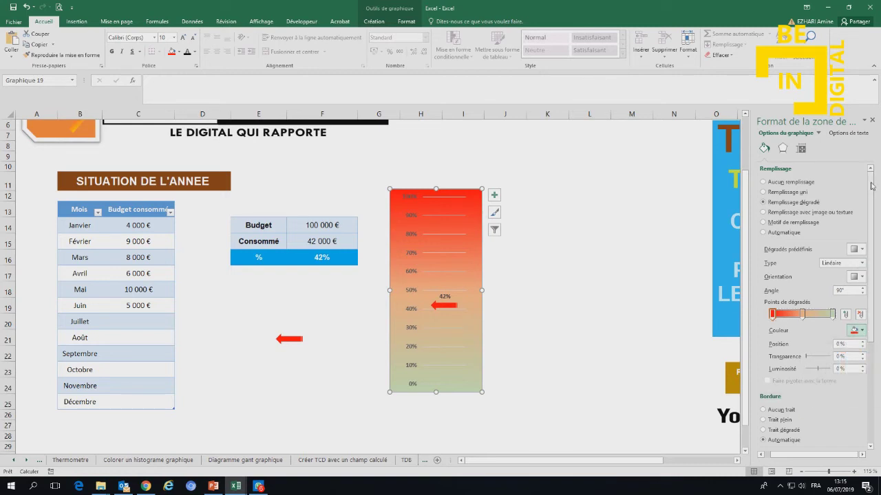
left_click(872, 121)
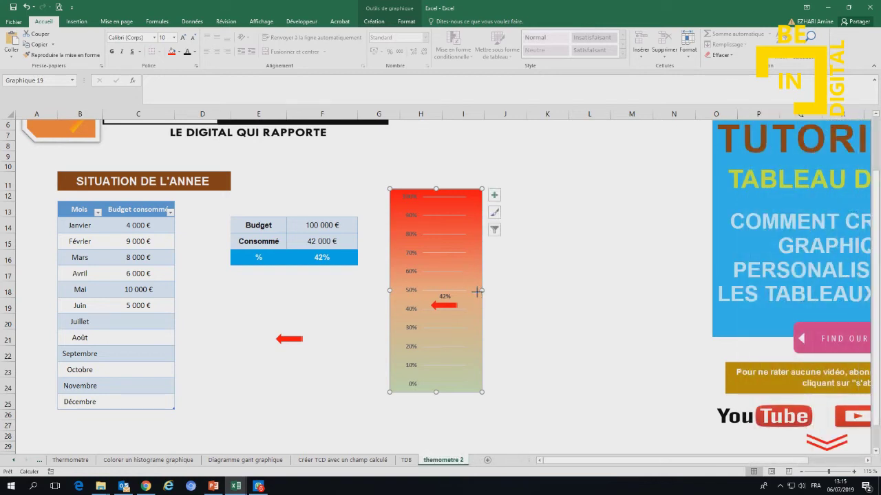
- Narrow the chart and plot area, reposition the chart and make it taller
left_click_drag(477, 292, 412, 290)
left_click(418, 291)
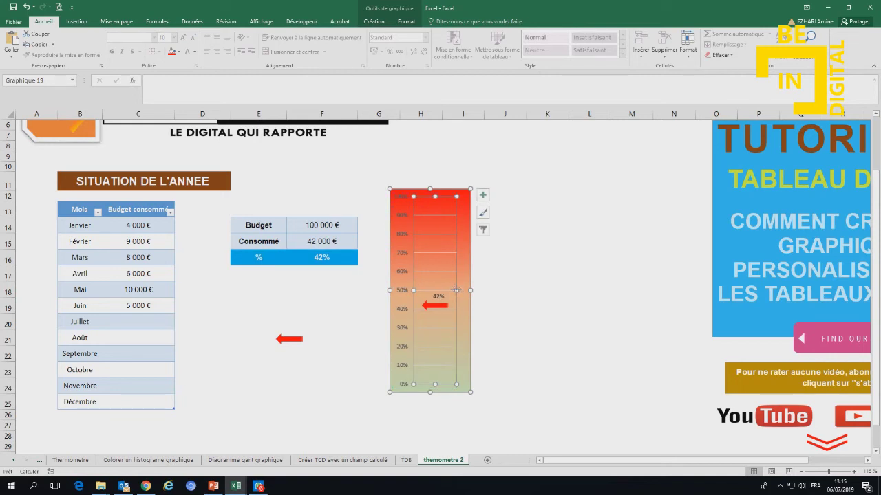
left_click_drag(456, 290, 460, 291)
left_click(500, 284)
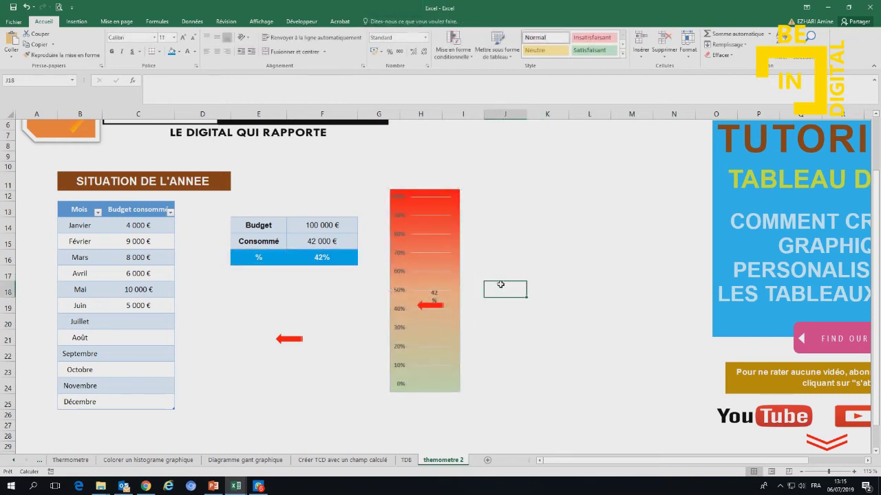
left_click(454, 283)
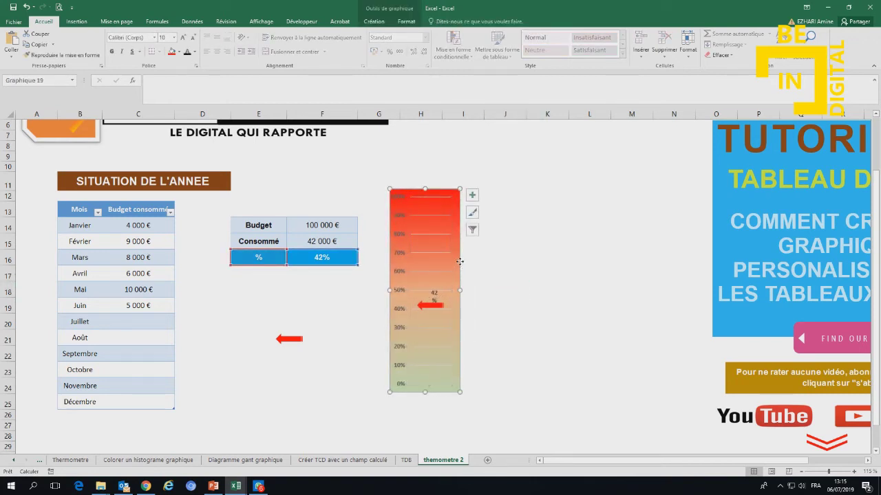
left_click_drag(459, 262, 457, 269)
left_click_drag(422, 399, 421, 411)
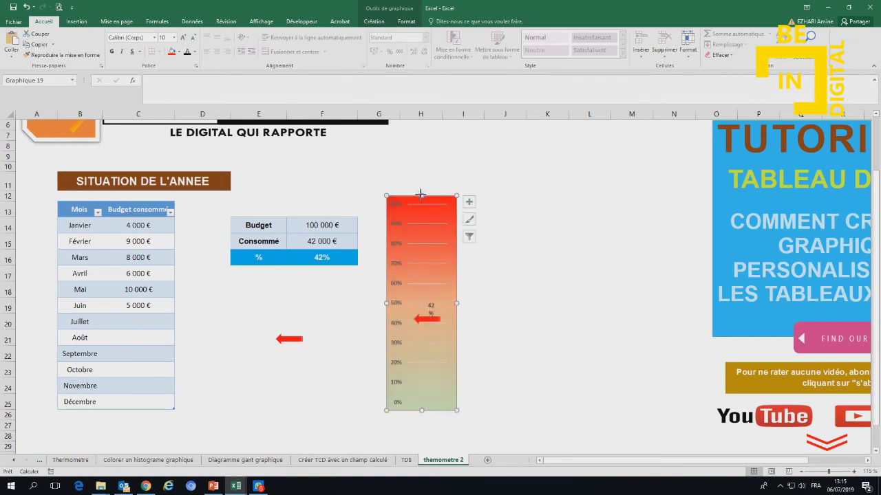
left_click_drag(421, 196, 421, 191)
- Shrink the 42% label's font, fit it on one line, and place it above the arrow
left_click(430, 307)
left_click(193, 38)
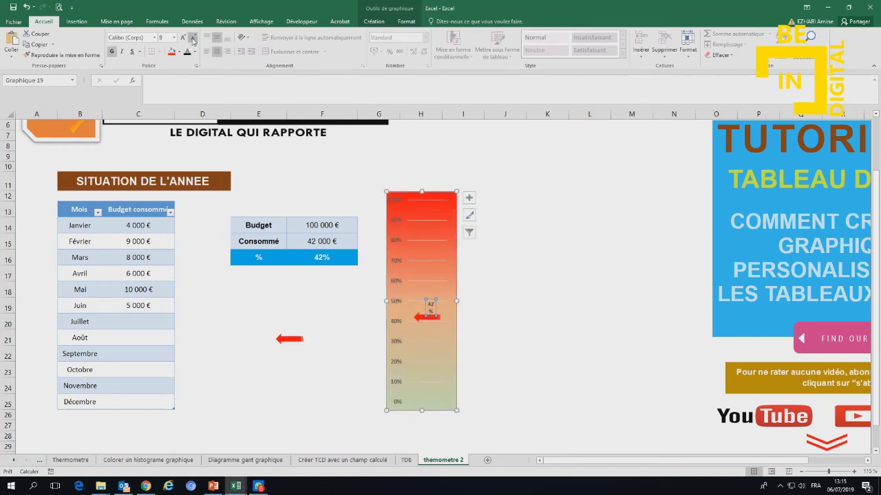
right_click(431, 308)
left_click(431, 311)
left_click(437, 300)
left_click(427, 311)
left_click_drag(426, 308, 441, 303)
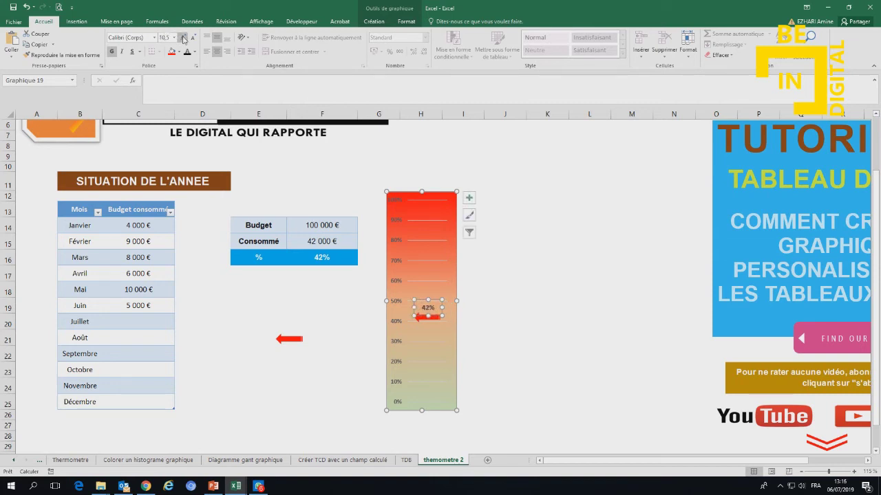
left_click(536, 294)
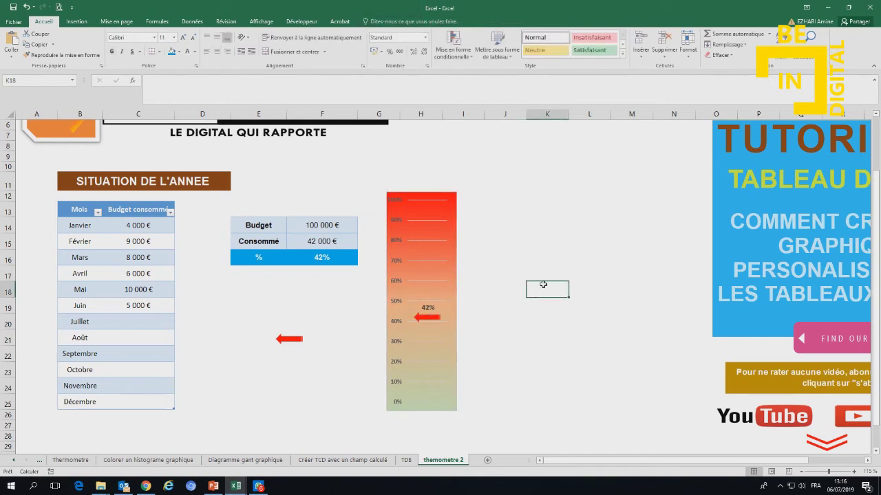
- Enter test amounts for July and August in C20 and C21
left_click(168, 320)
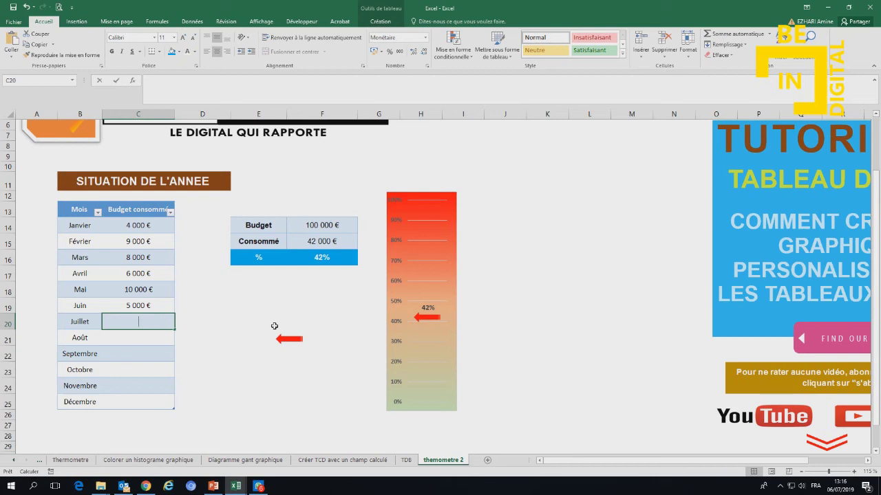
type("1500")
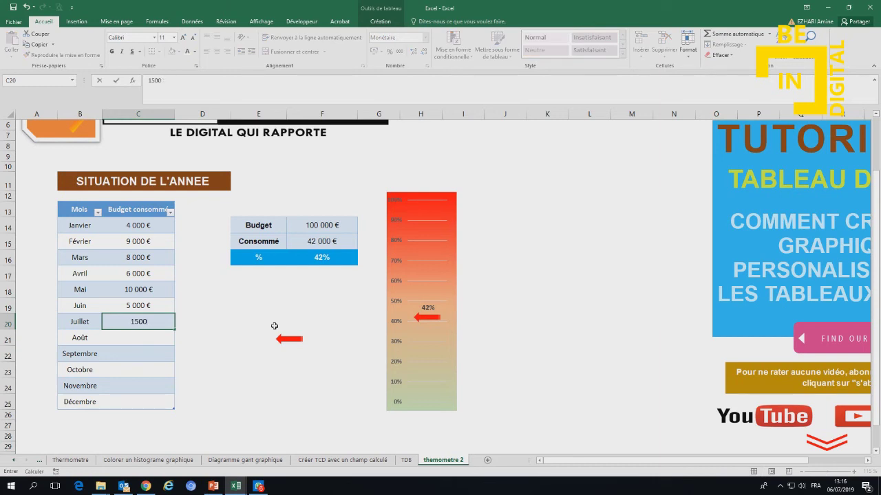
type("00")
key("Return")
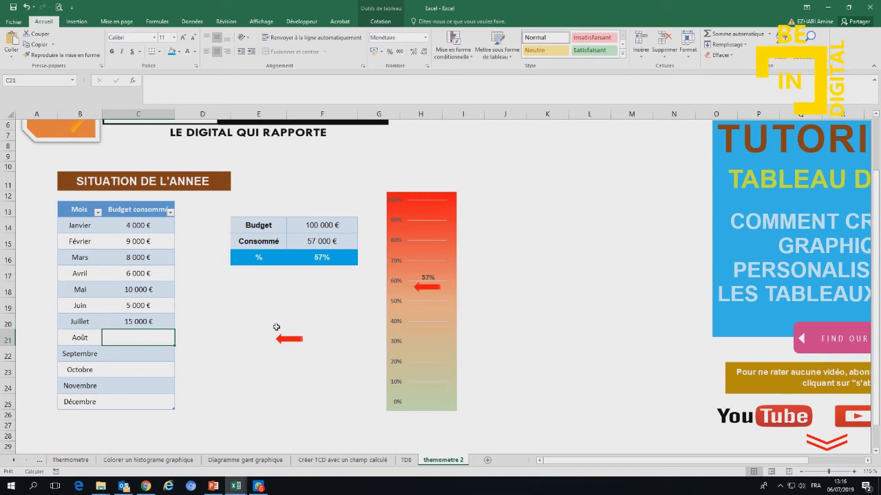
type("30000")
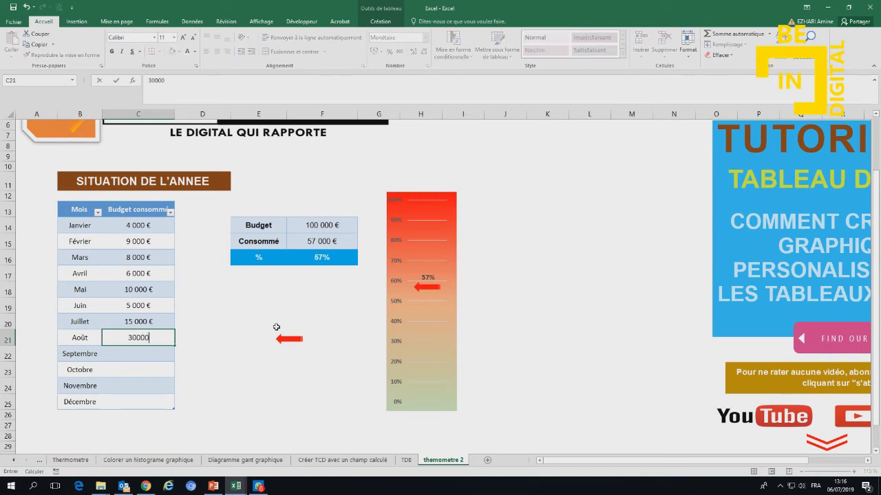
key("Return")
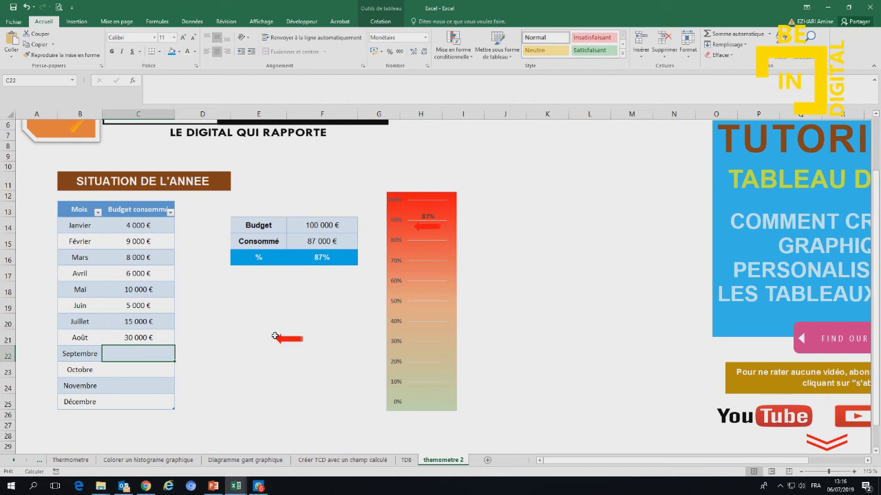
- Clear the July, August, June, April and May amounts
left_click(141, 336)
left_click_drag(139, 320, 141, 336)
key("Delete")
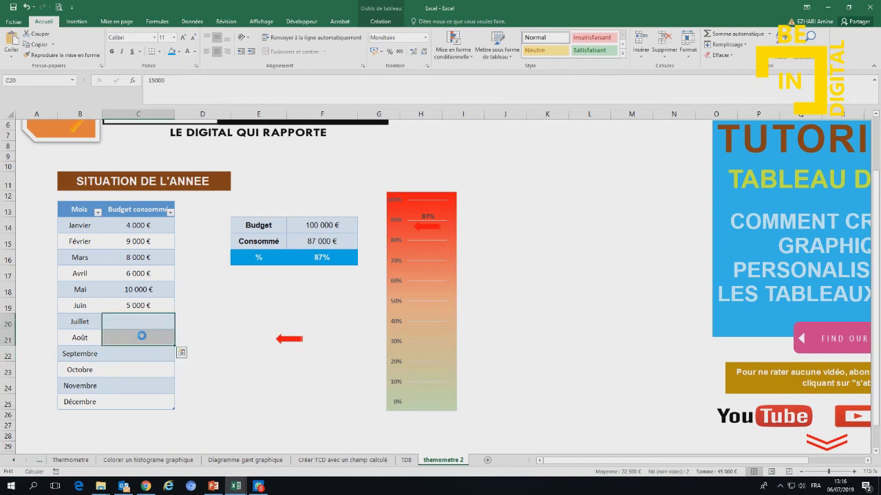
left_click(139, 305)
key("Delete")
left_click(140, 277)
key("Delete")
left_click(145, 292)
key("Delete")
- Enter a large test amount for April in C17, then edit it to 70 000 €
left_click(141, 277)
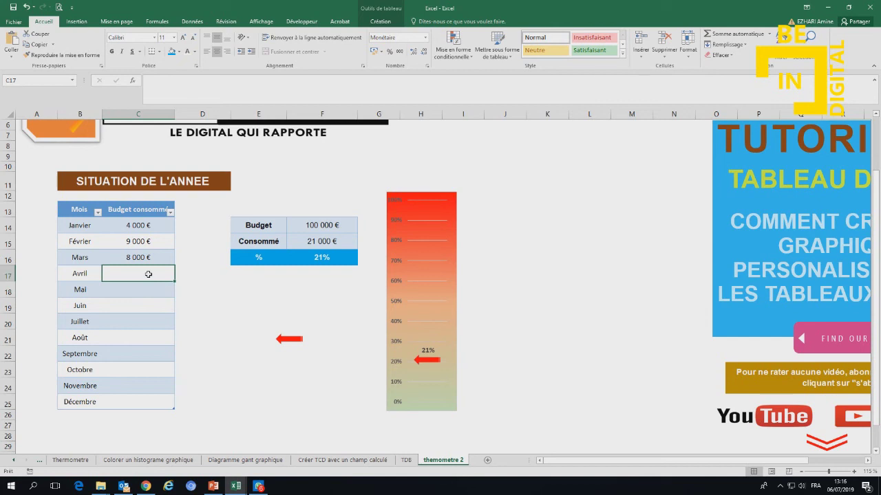
type("1000")
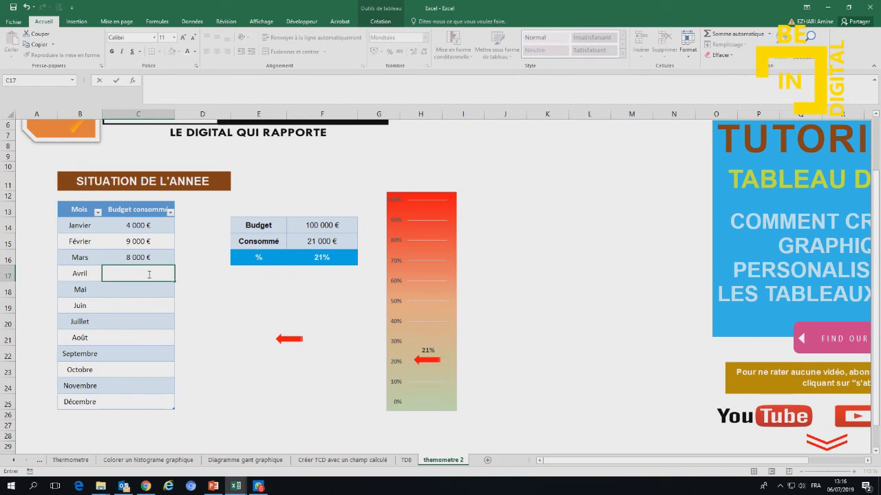
type("0000")
key("Return")
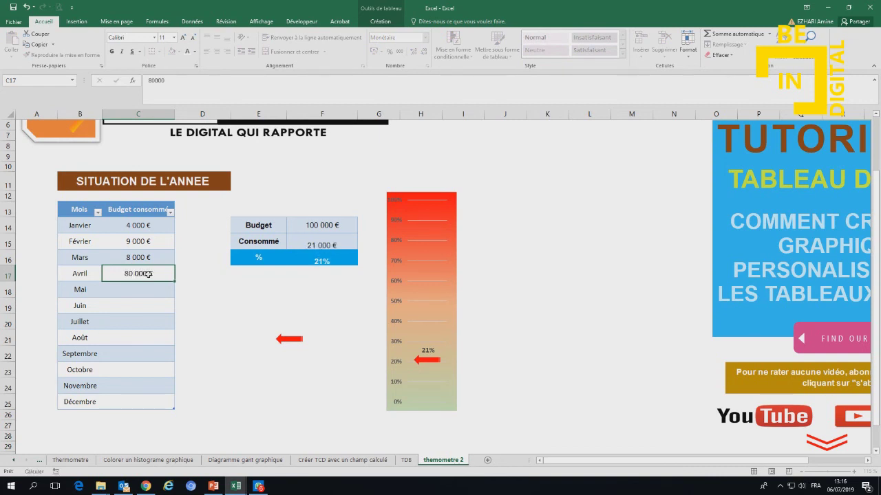
left_click(148, 274)
double_click(118, 274)
key("Delete")
type("7")
key("Return")
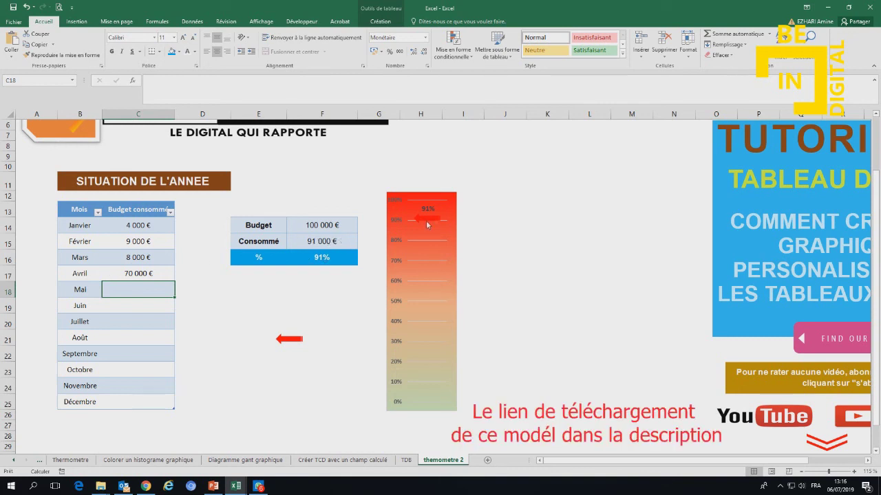
- Set April's amount in C17 to 4 000 €
left_click(141, 274)
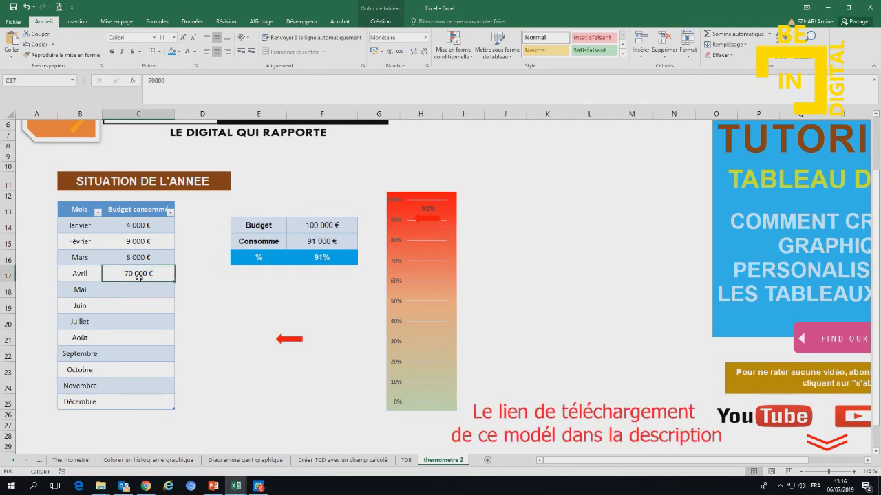
type("4 000")
key("Return")
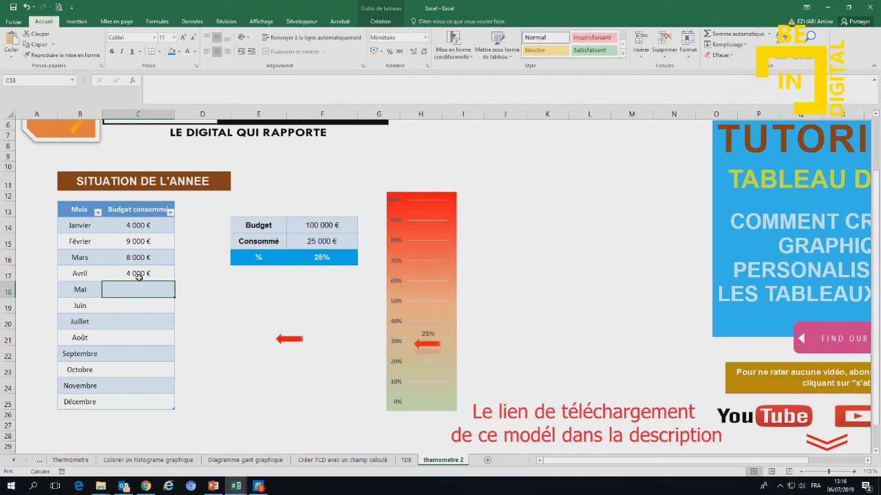
left_click(535, 293)
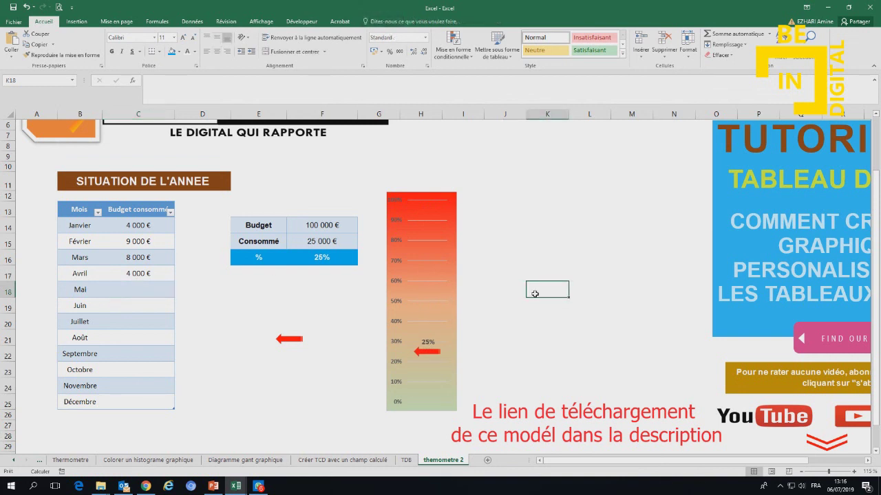
- Delete the spare red arrow and remove all borders from the E14:F16 summary block
left_click(302, 342)
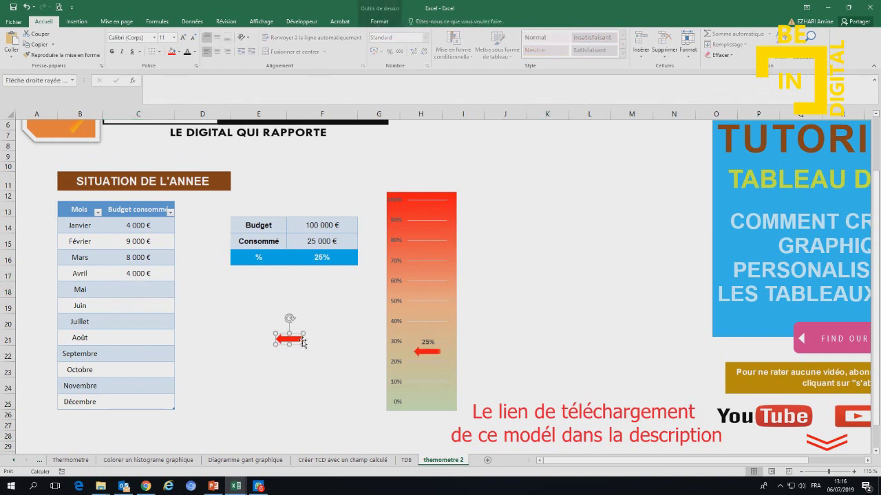
key("Delete")
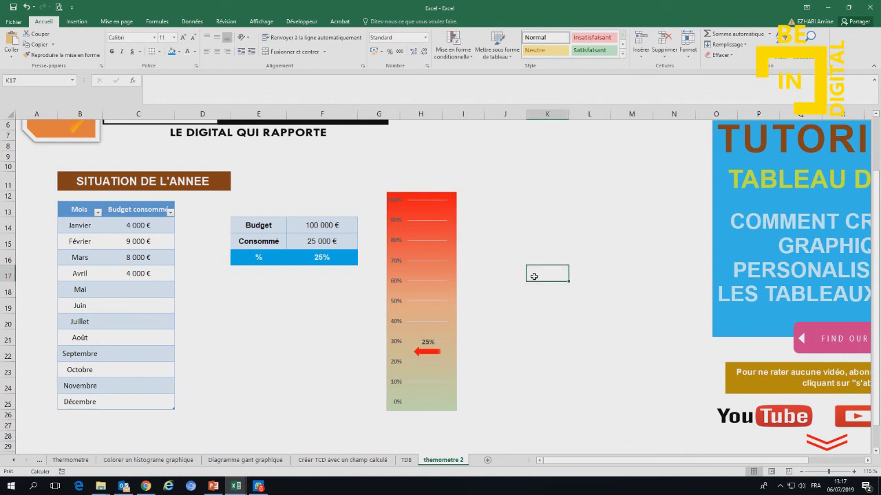
left_click(262, 225)
left_click_drag(262, 225, 310, 255)
right_click(310, 255)
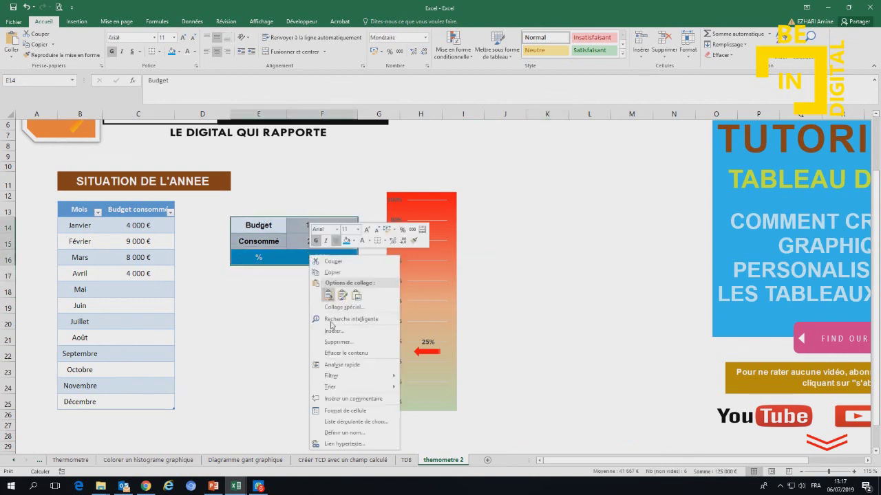
left_click(342, 403)
left_click(315, 284)
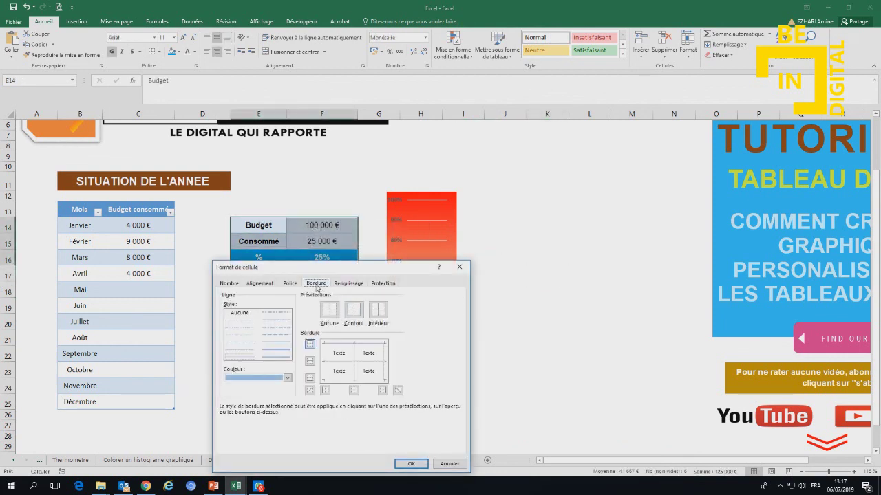
left_click(412, 465)
left_click(633, 305)
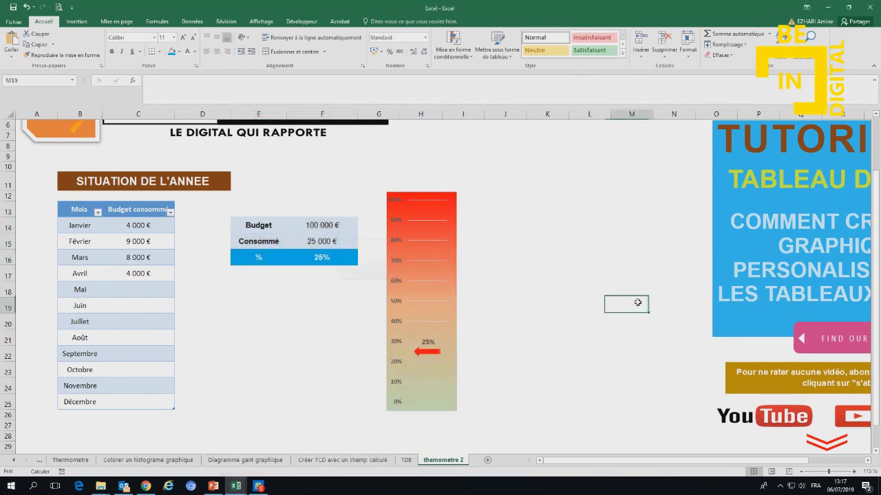
left_click(588, 260)
scroll(587, 265, "up", 1)
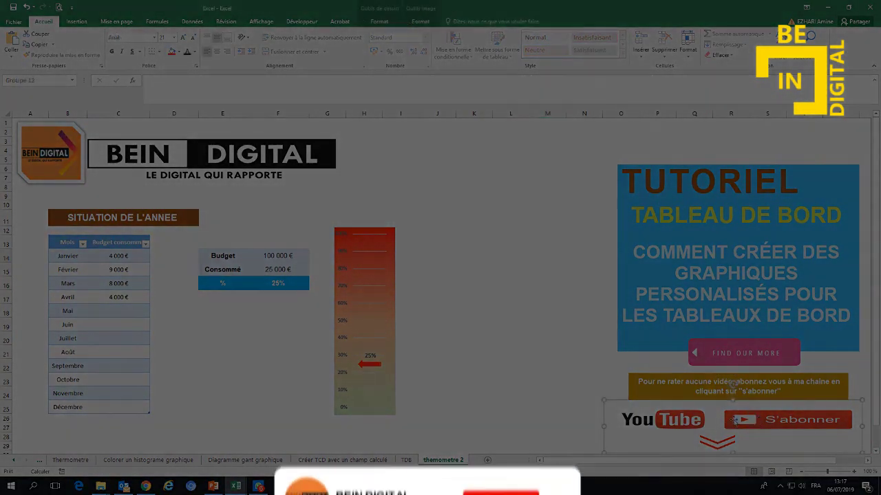
left_click(734, 405)
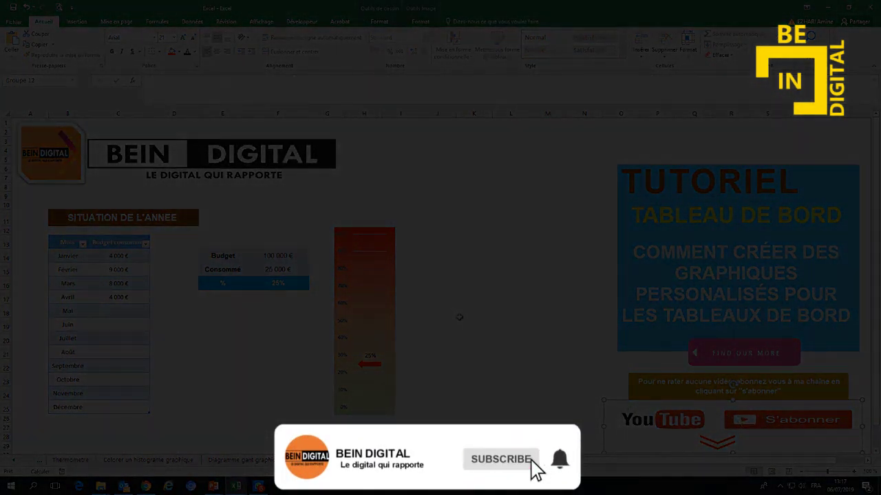